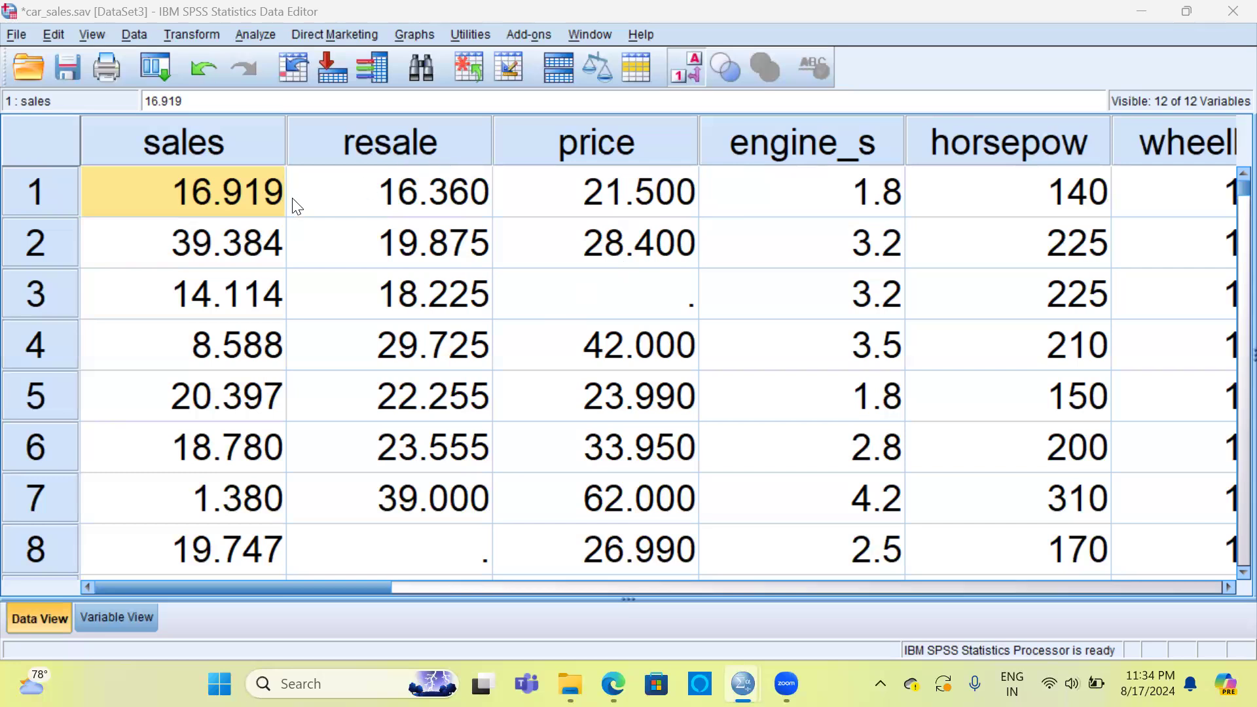
Step: Review the car_sales dataset's variables one by one, from sales and resale across to mpg
click(209, 247)
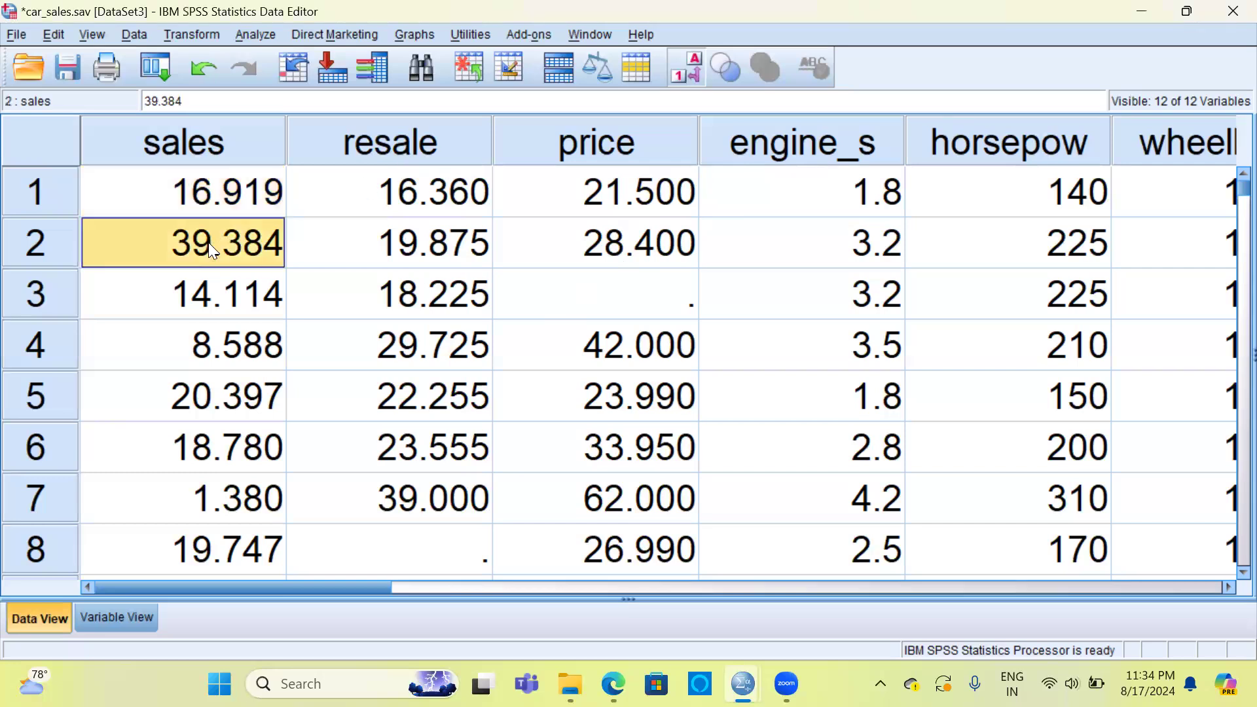
click(184, 146)
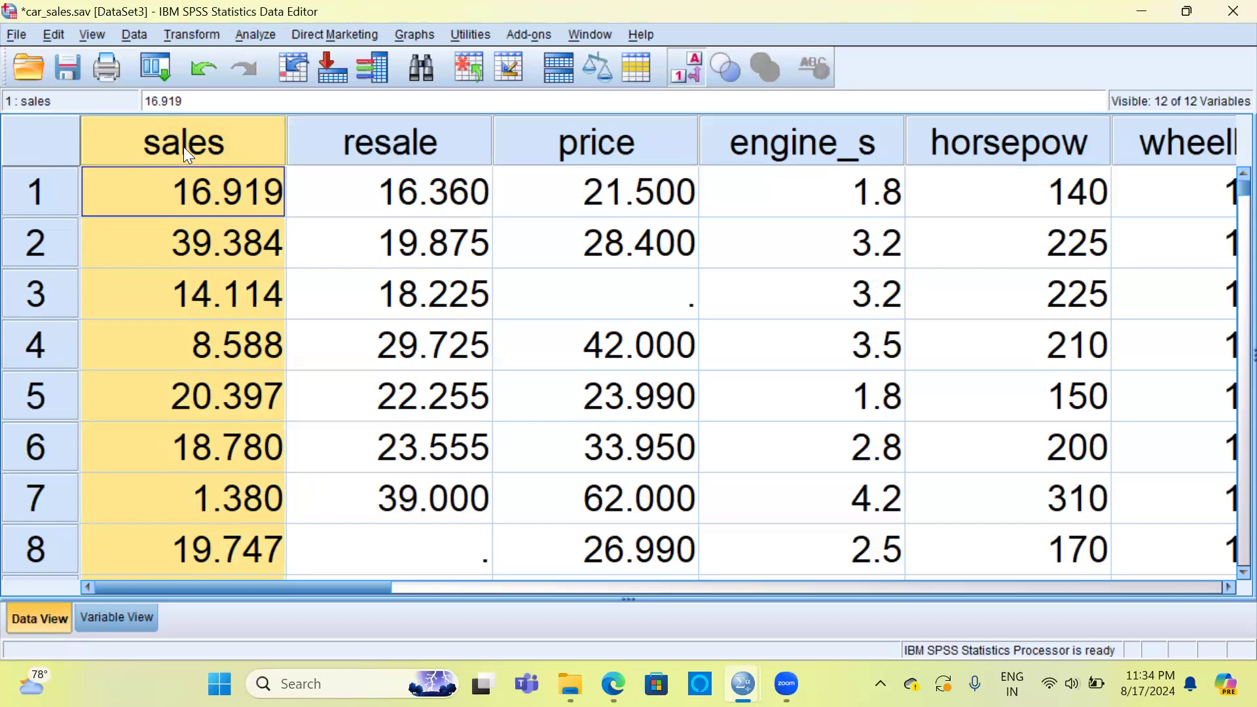
click(364, 146)
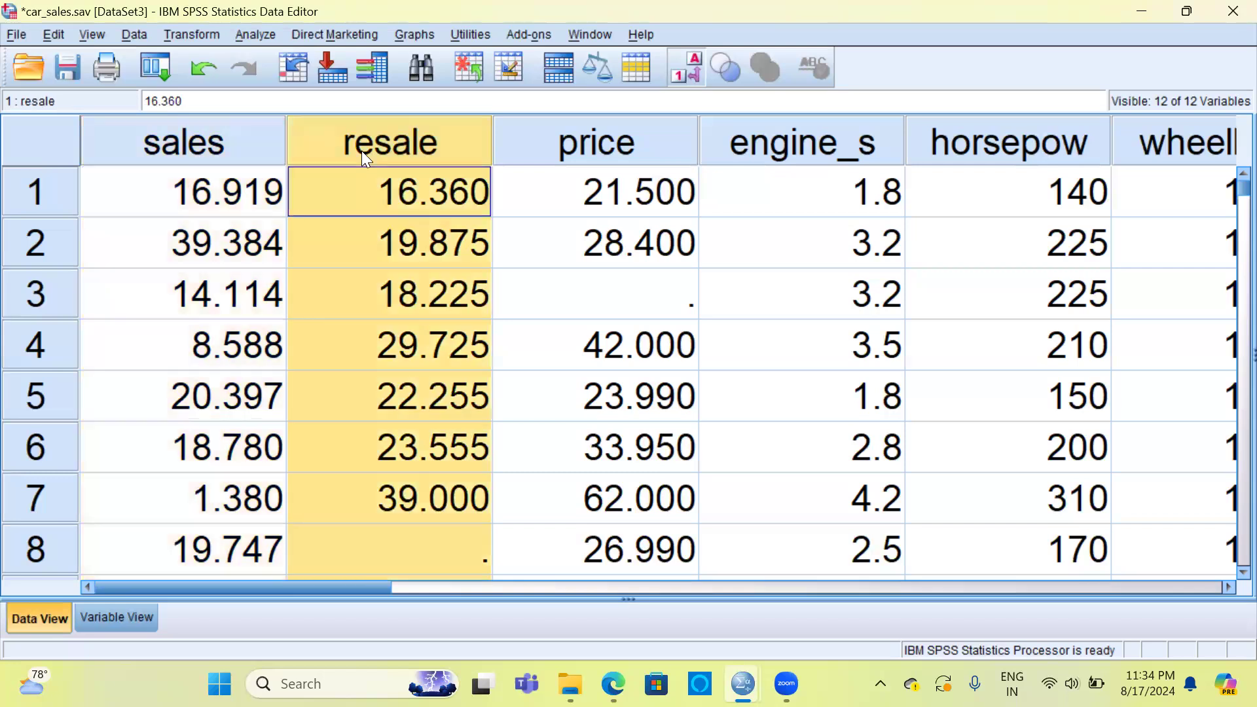
click(592, 147)
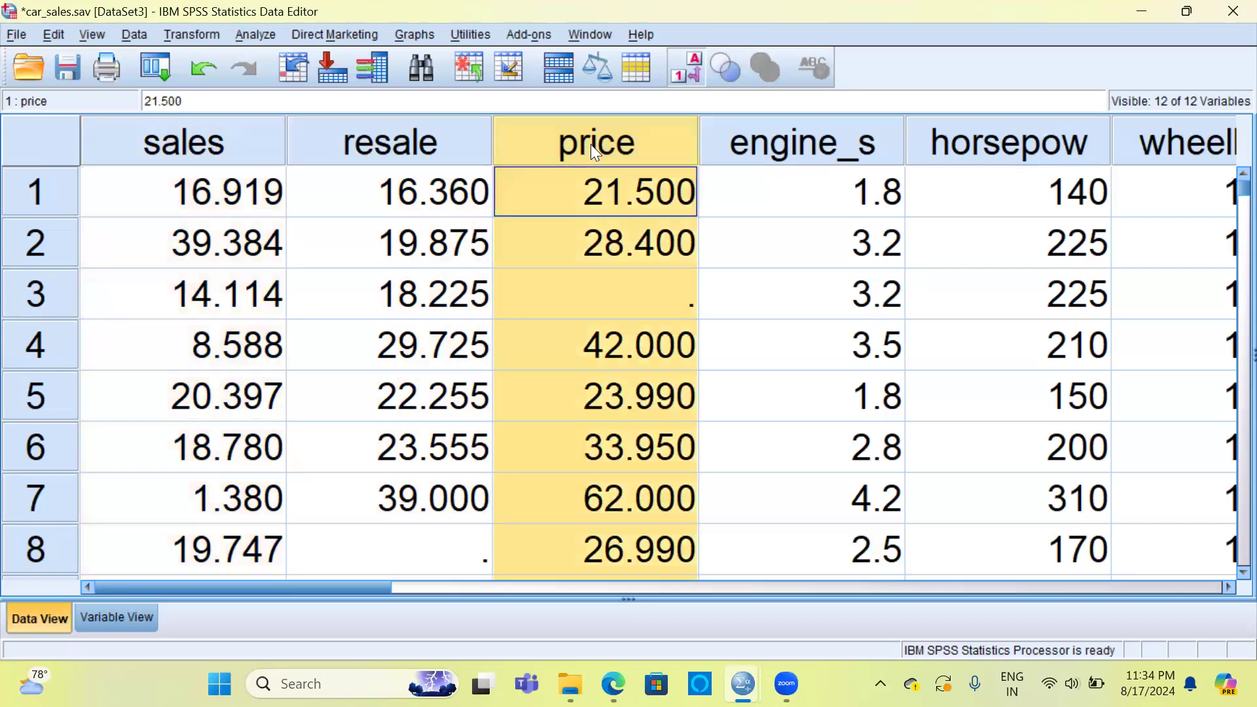
click(786, 146)
click(1034, 143)
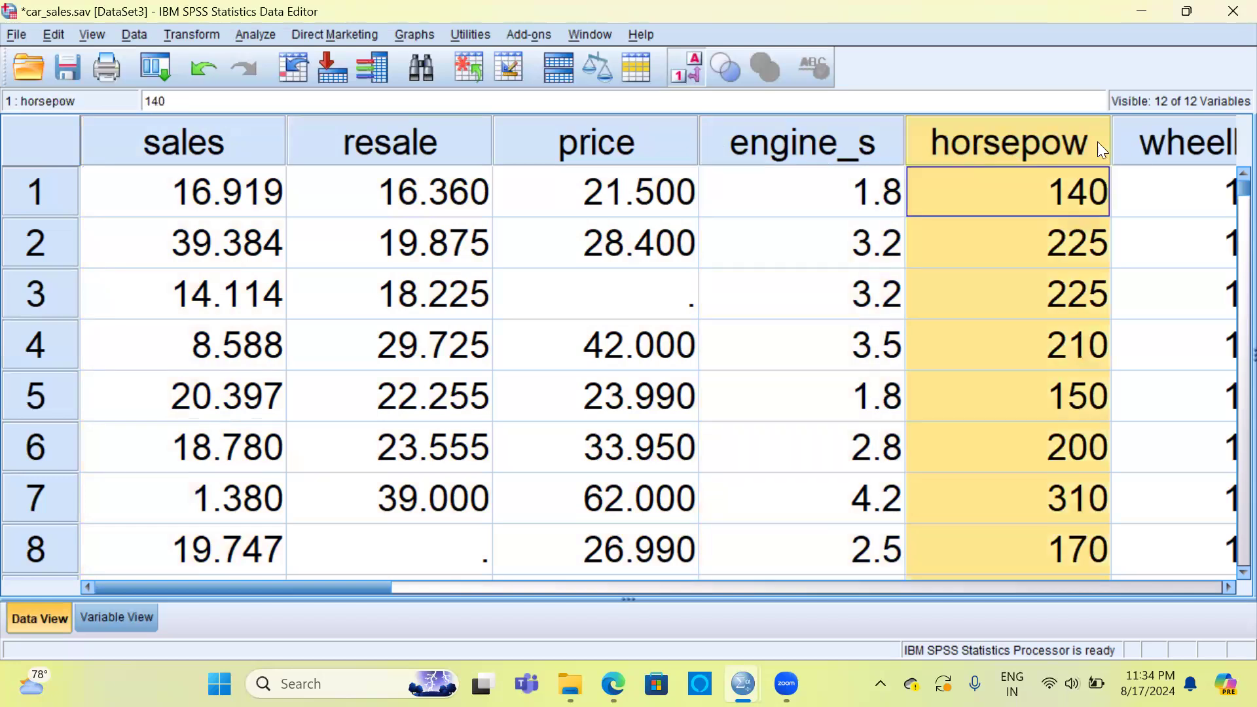
click(1142, 141)
drag(378, 588, 709, 598)
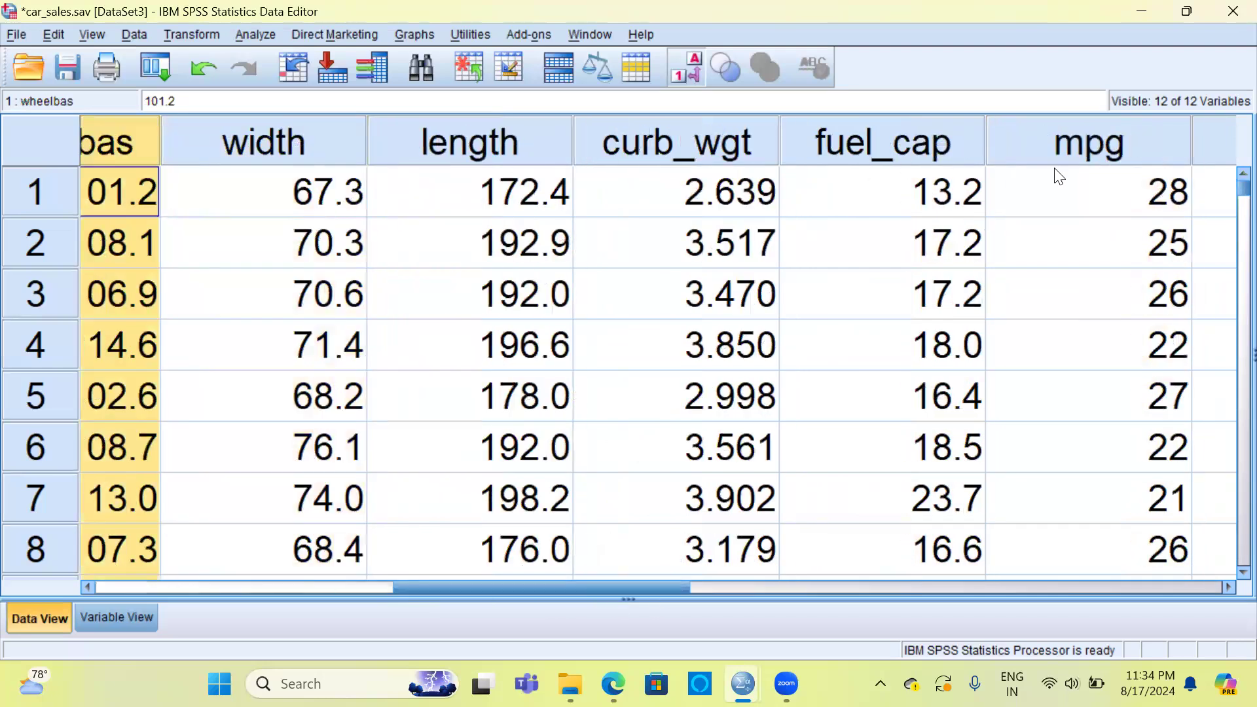
drag(669, 588, 555, 582)
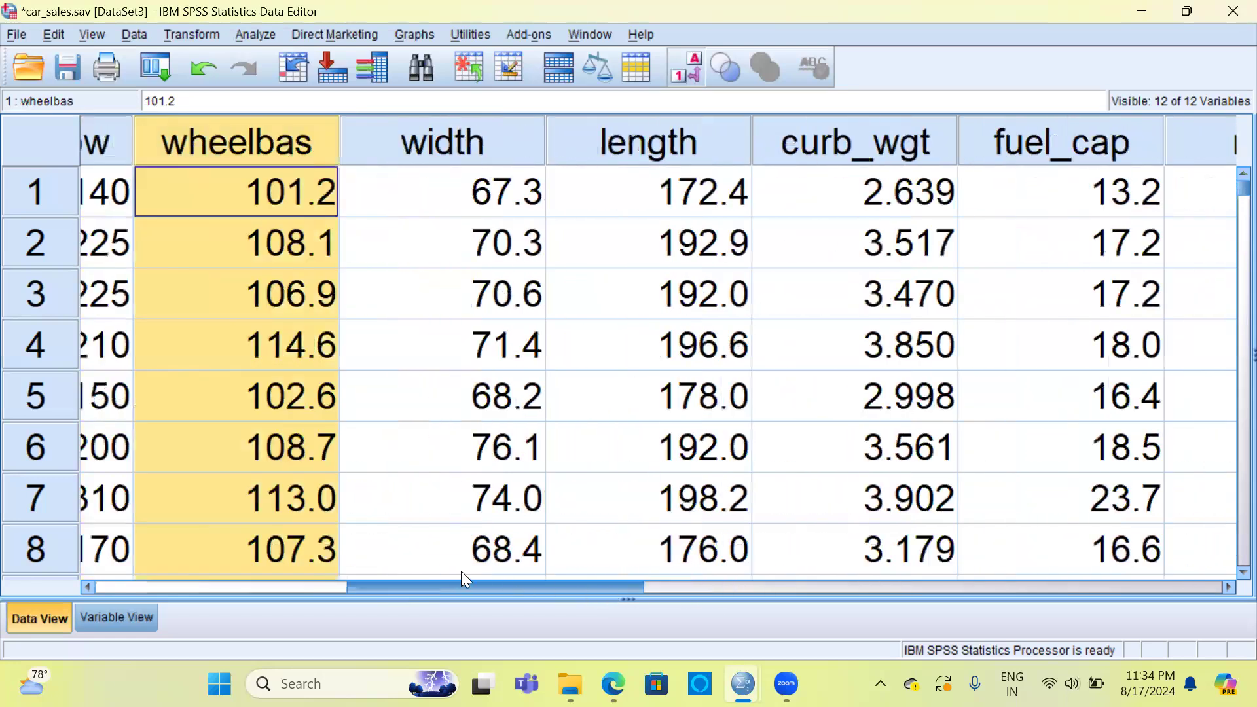
drag(461, 572, 350, 571)
scroll(304, 566, left, 3)
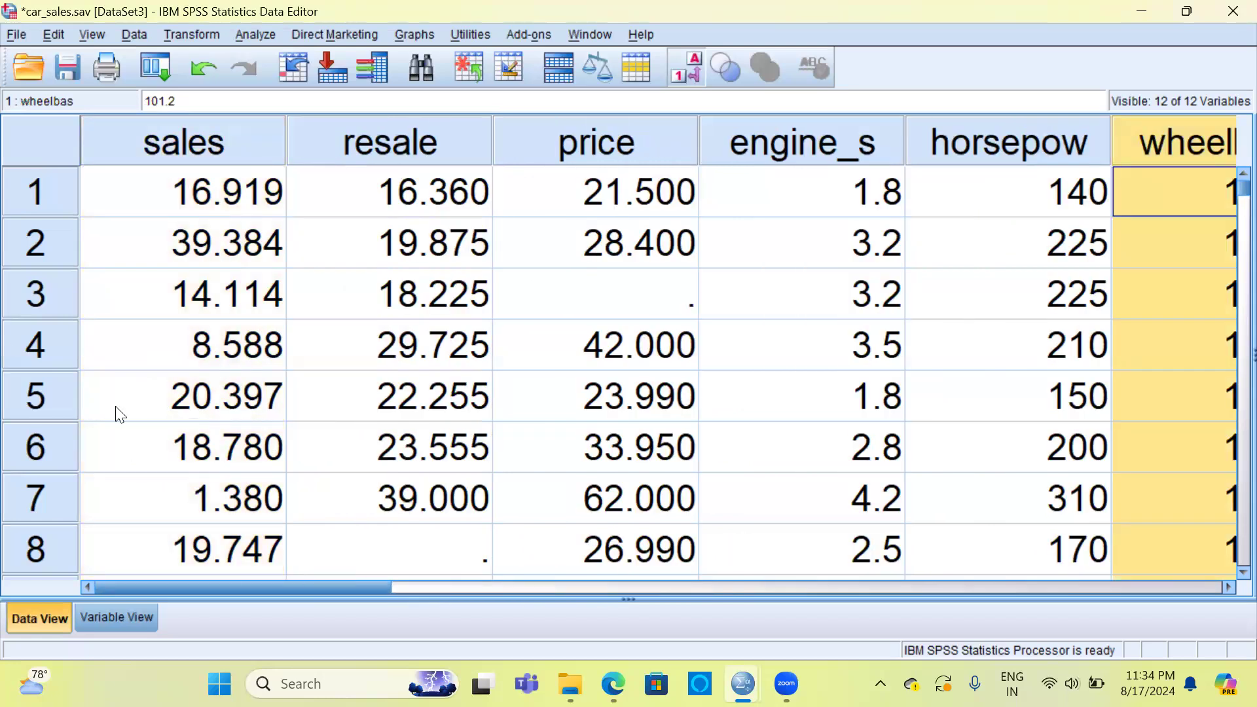
Step: Check how many cases the sales variable holds by going to its last row and back to the first
click(146, 197)
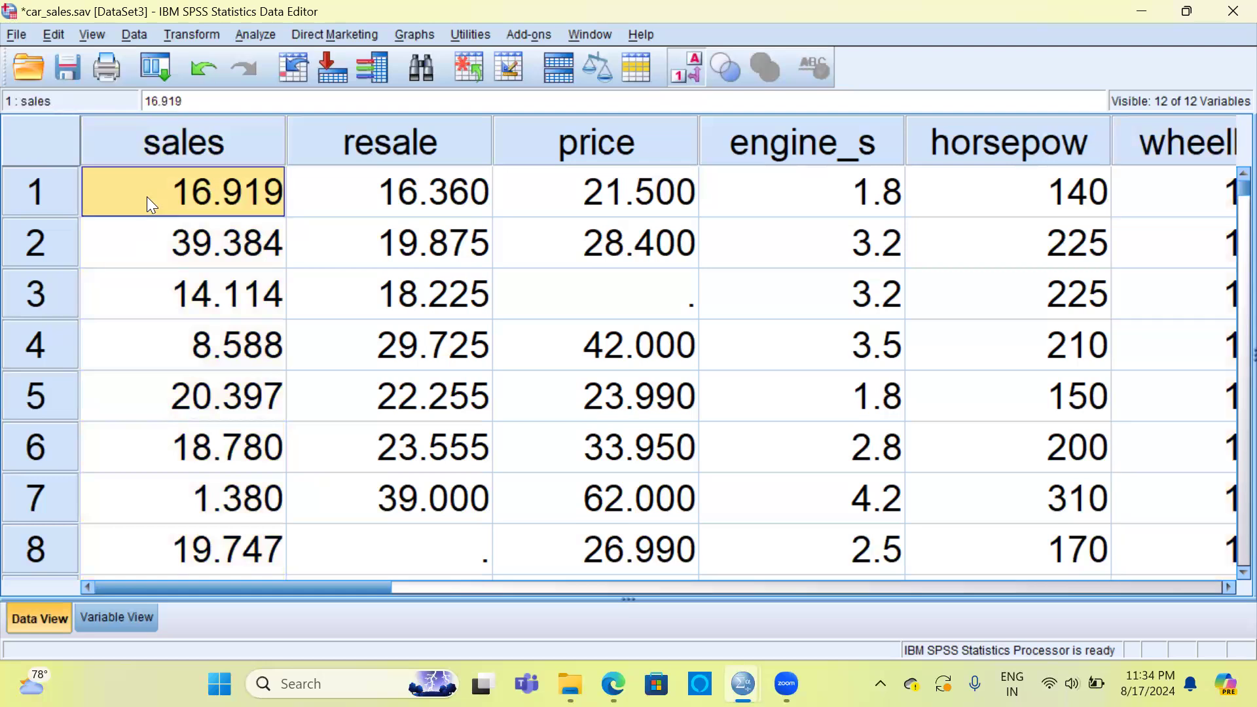
key(ctrl+Down)
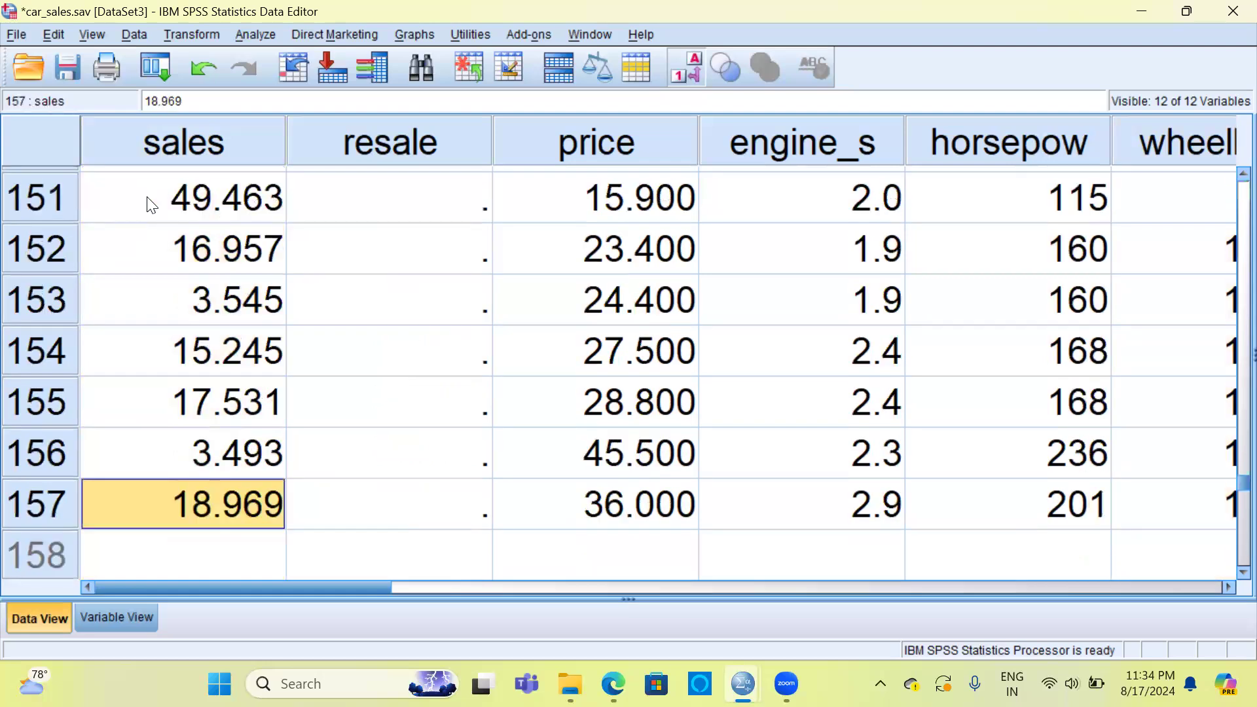
click(34, 521)
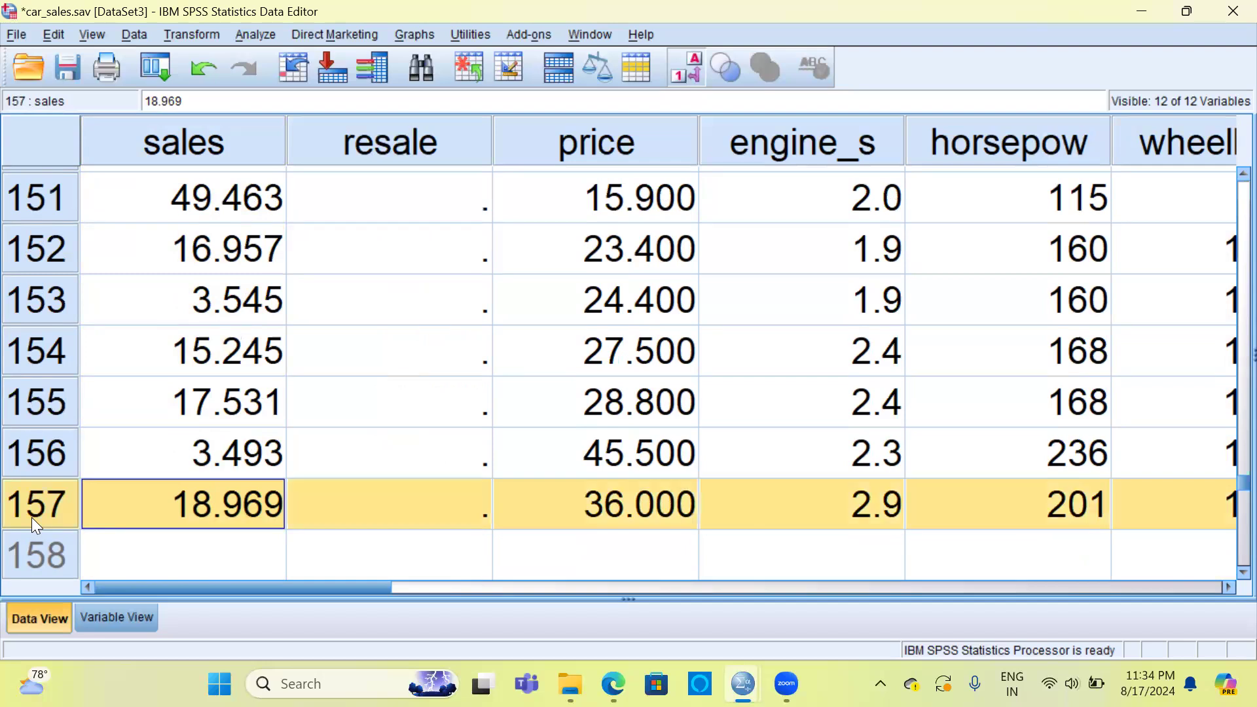
key(ctrl+Up)
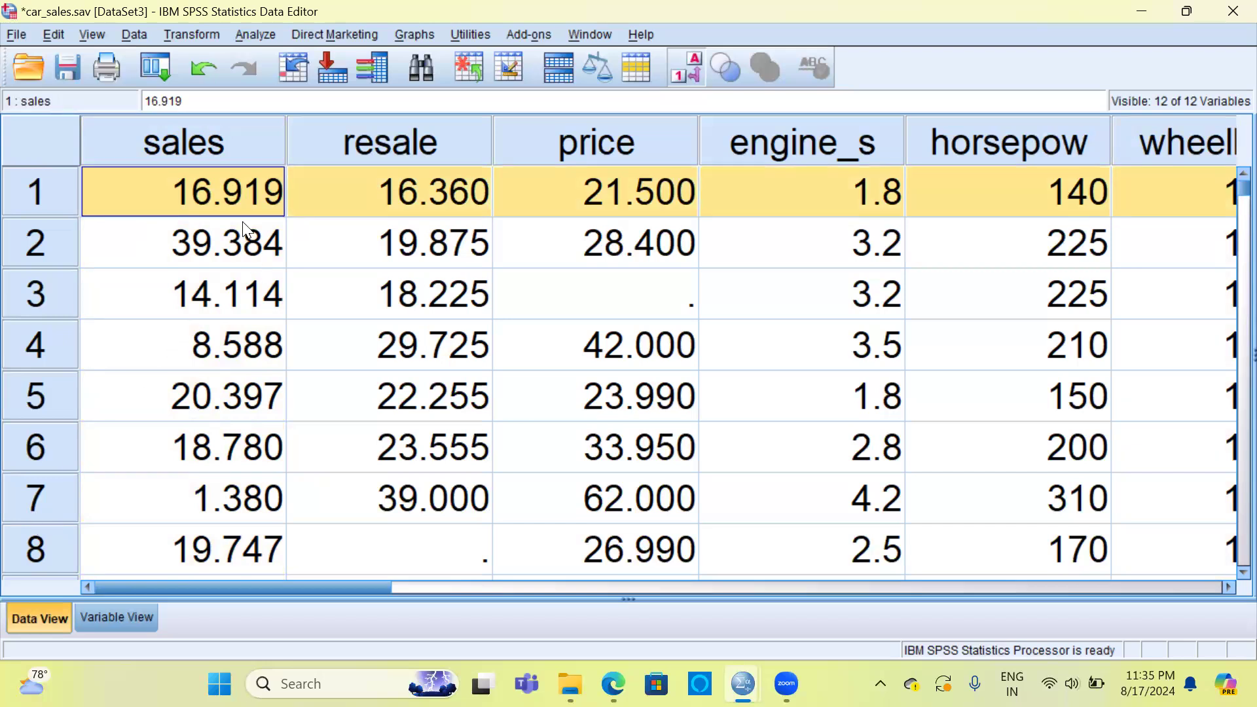
Step: Set up a Descriptives analysis with Sales in thousands as the variable
click(238, 150)
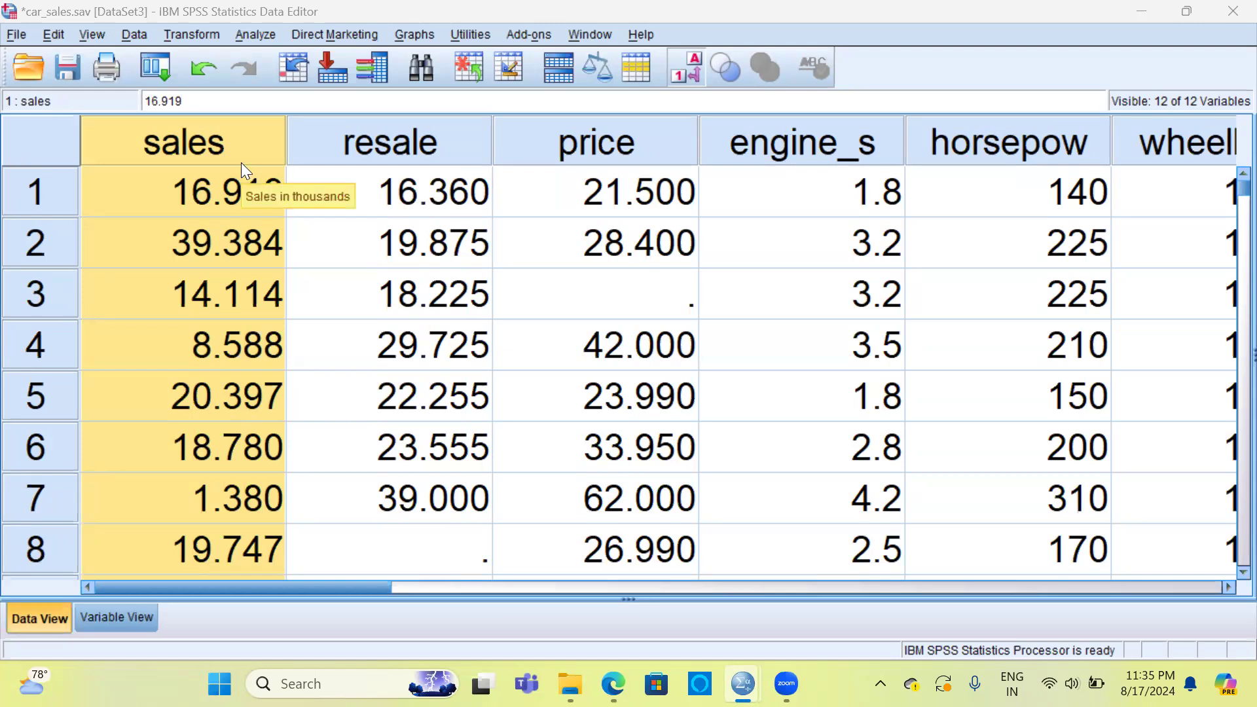
click(262, 35)
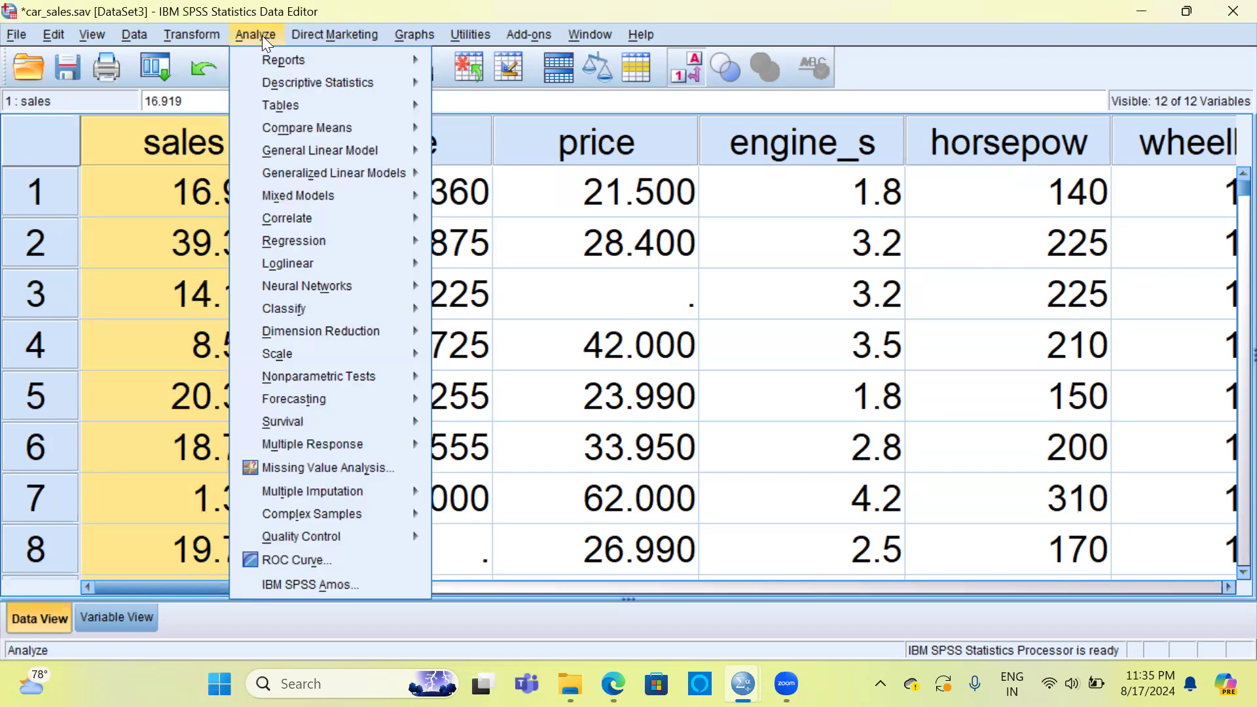
mouse_move(275, 79)
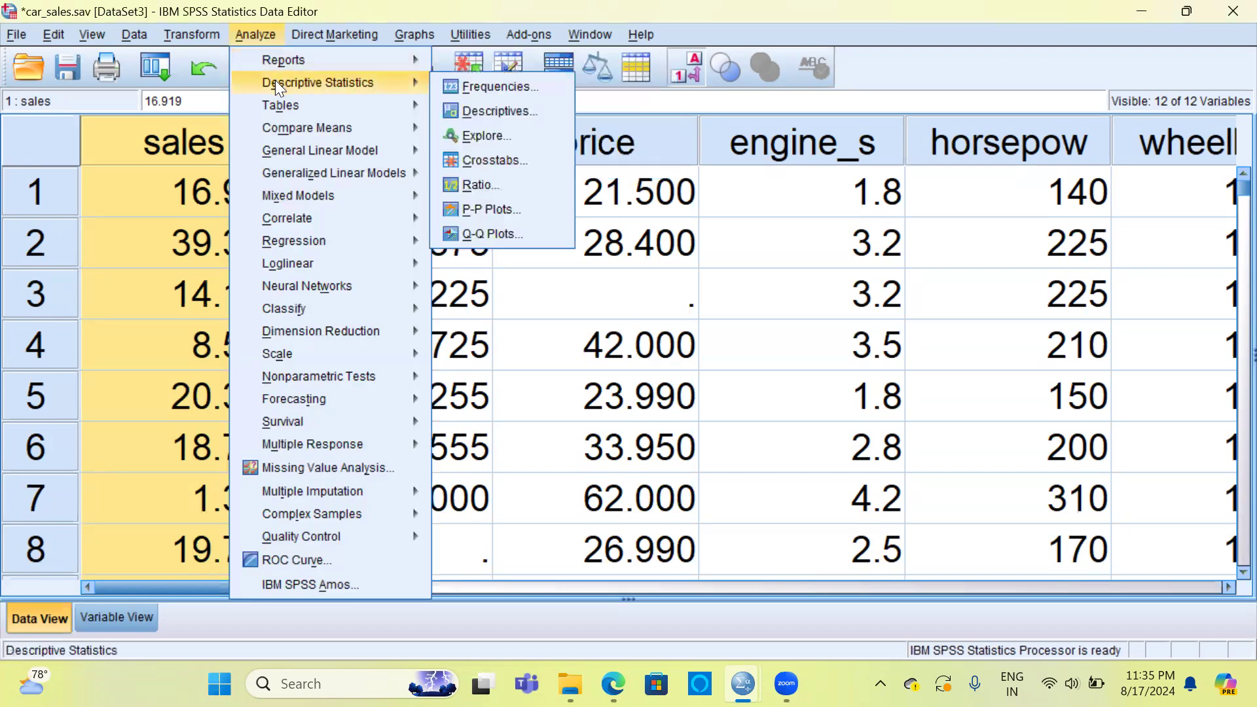
click(516, 110)
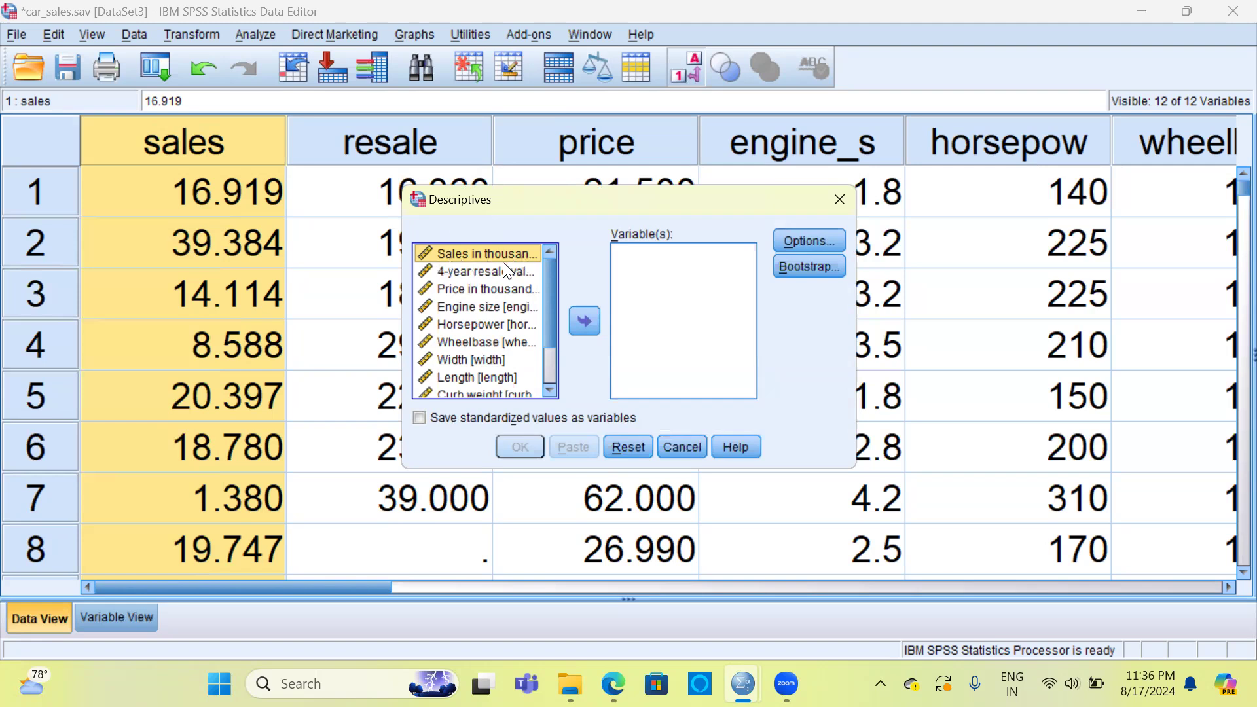
click(587, 317)
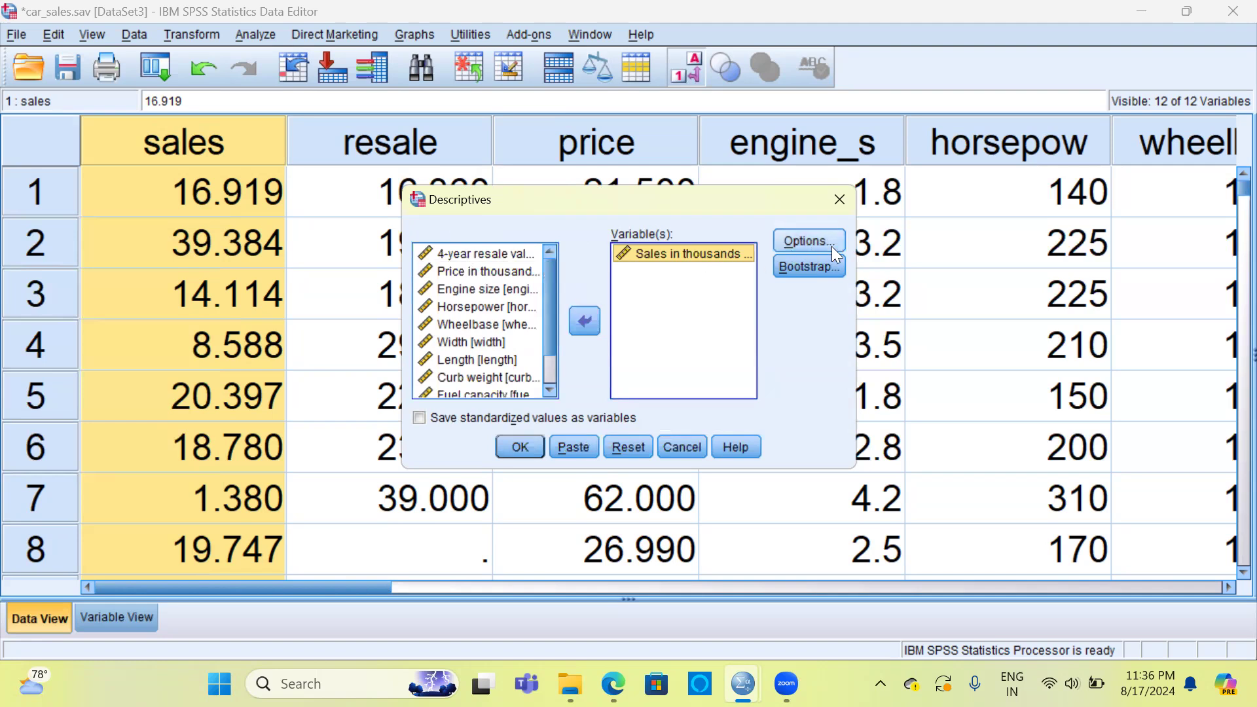
Step: Run the analysis with mean, standard deviation, minimum and maximum, saving standardized values as variables, and inspect the statistics table
click(810, 243)
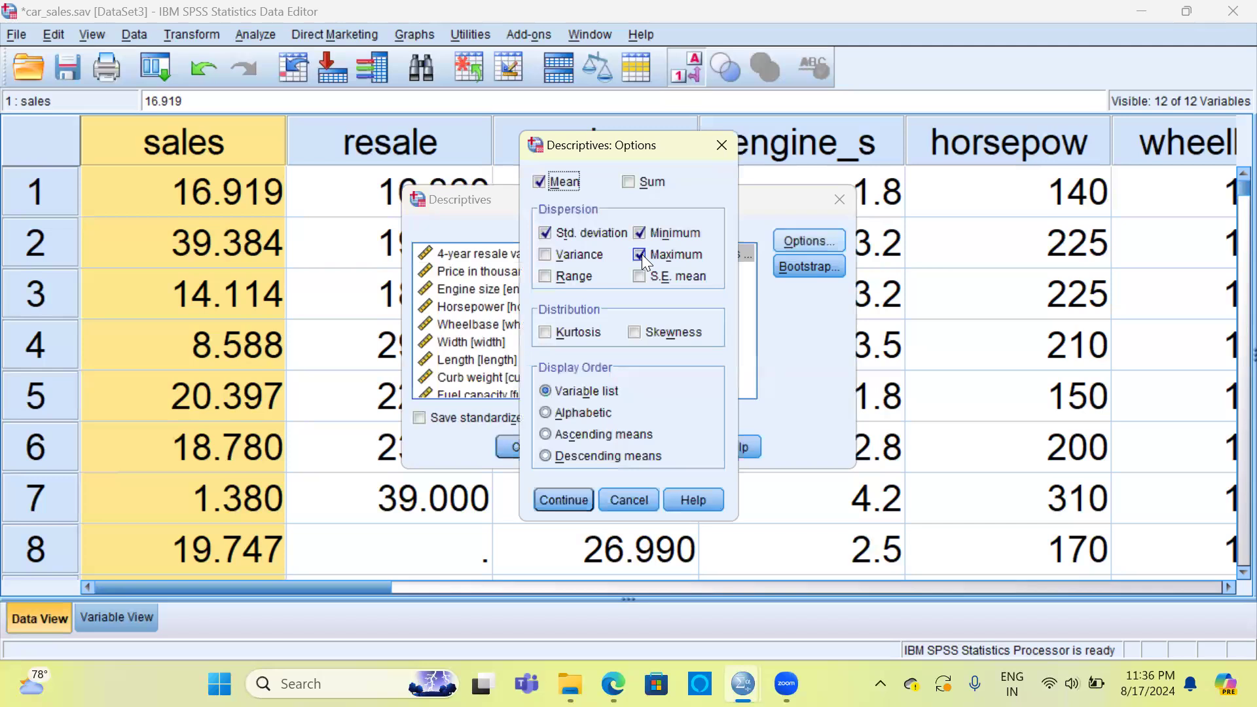
click(565, 499)
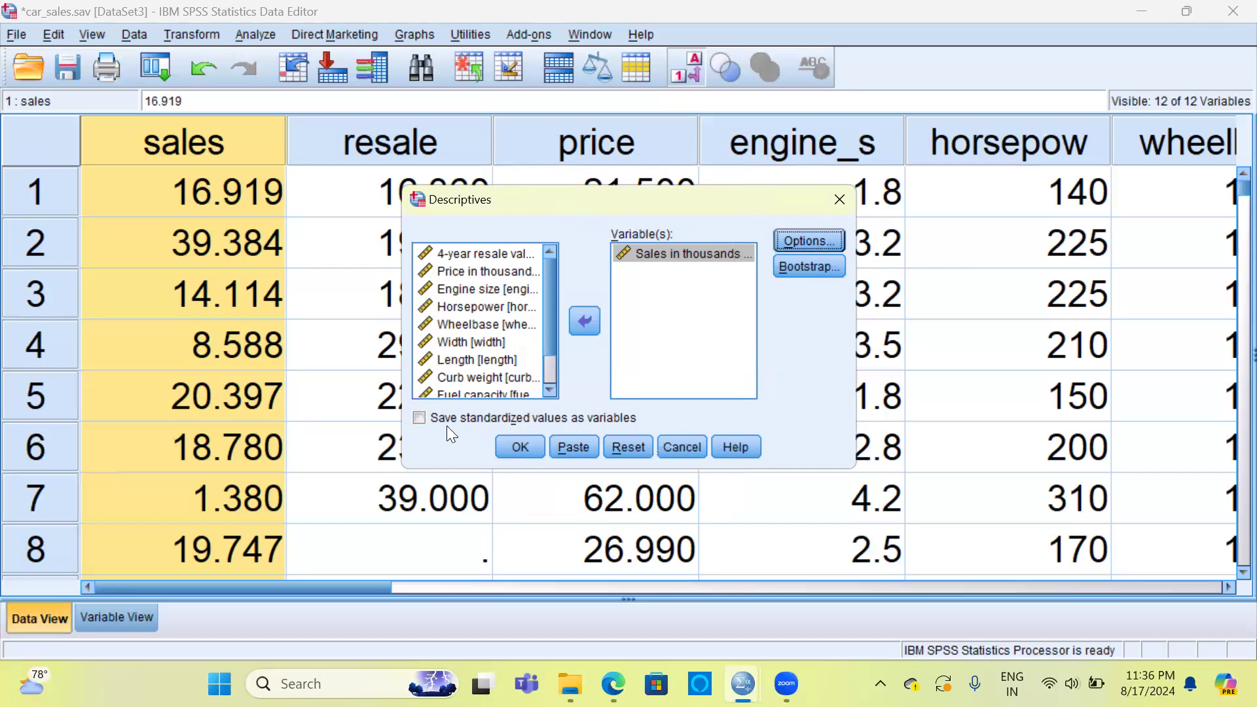
click(419, 418)
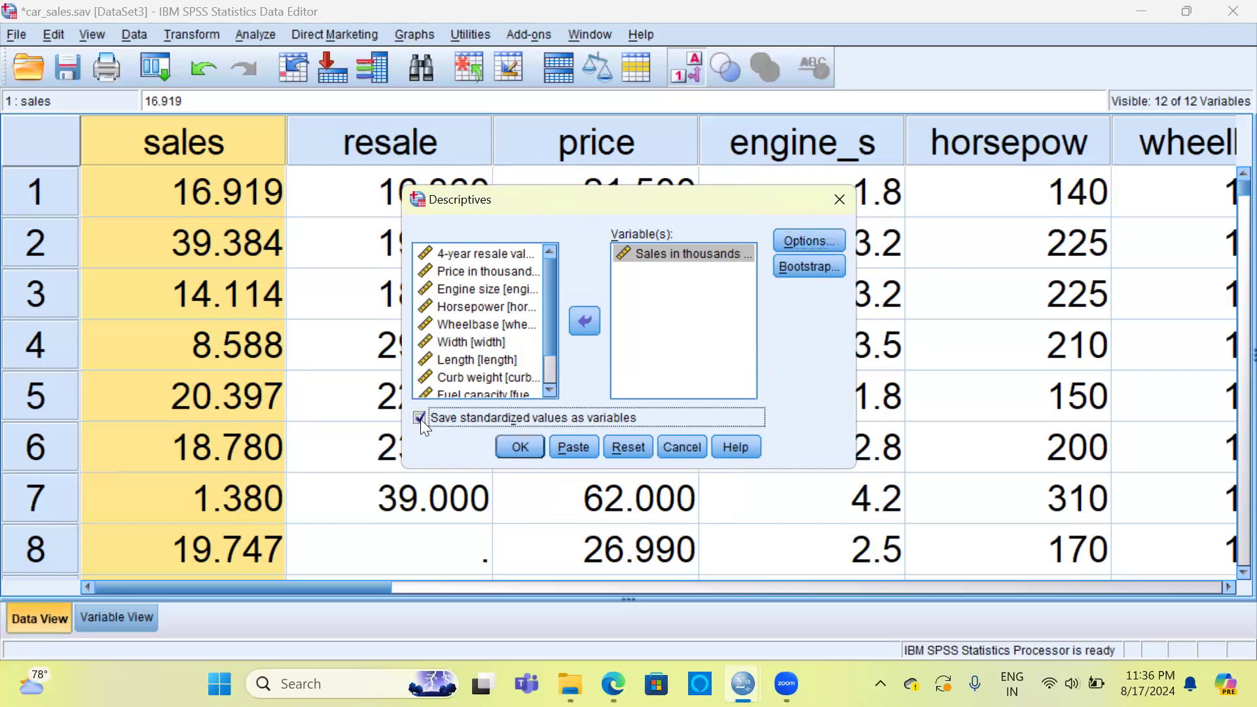
click(520, 447)
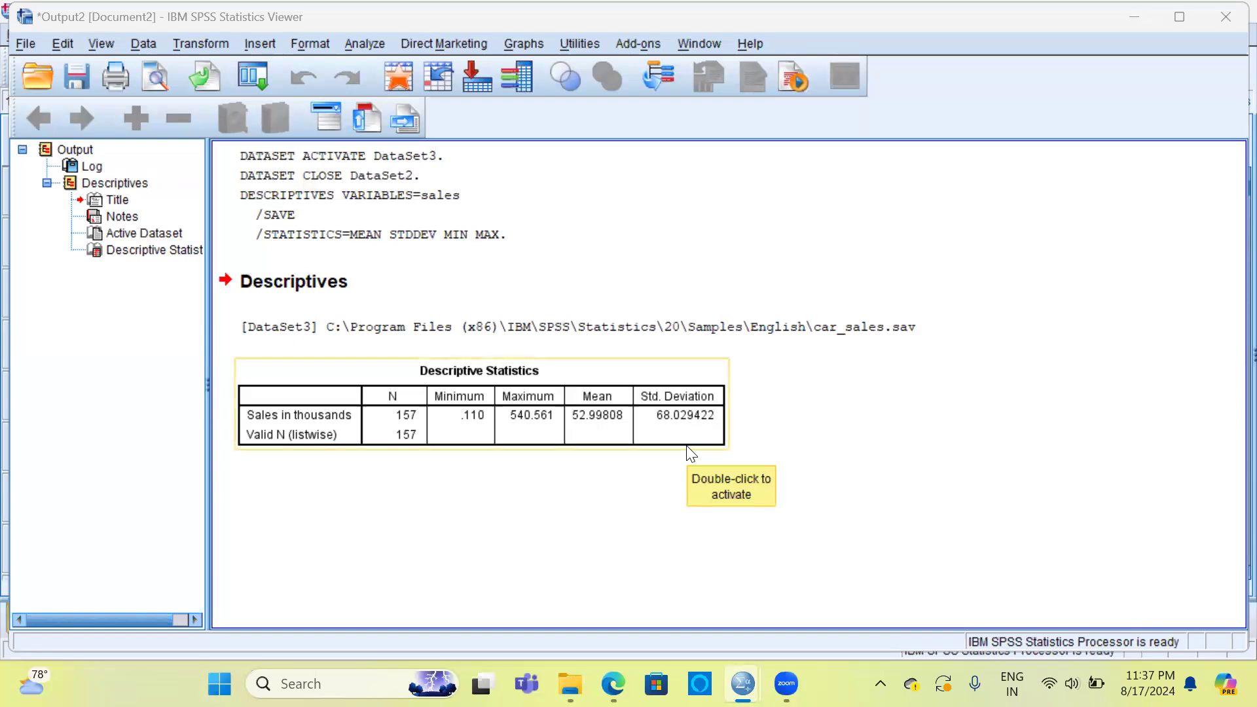
click(531, 445)
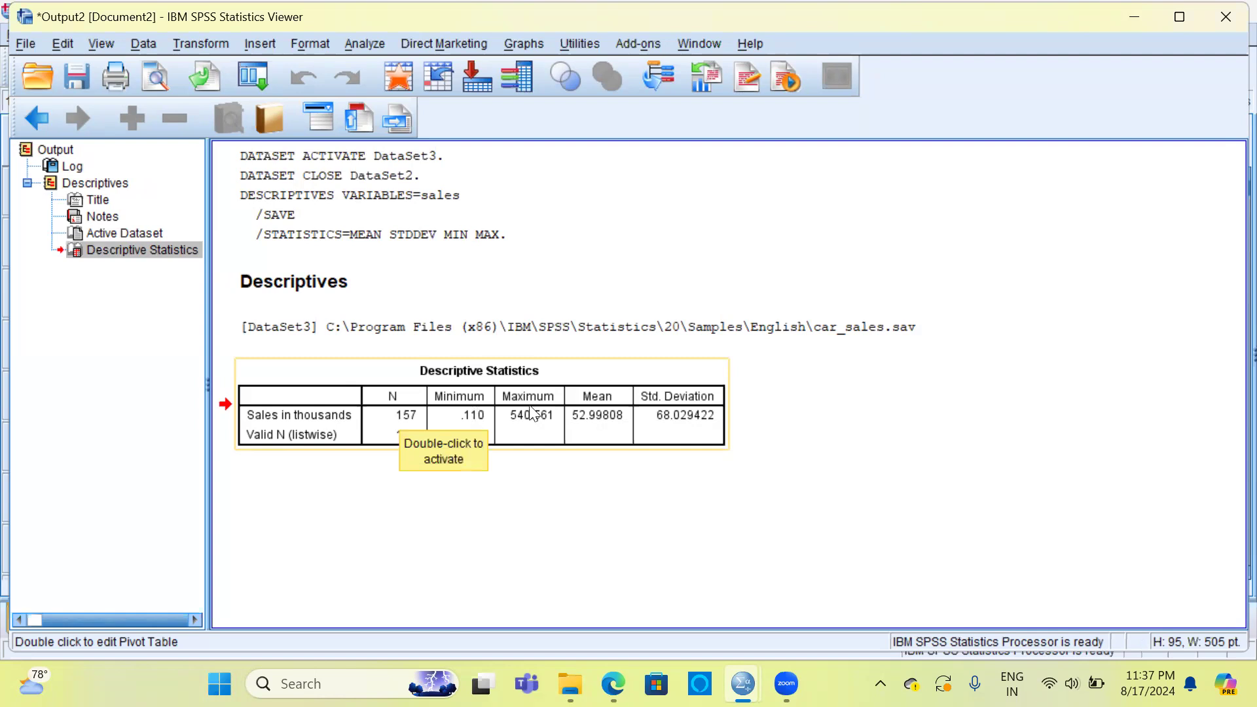
click(685, 416)
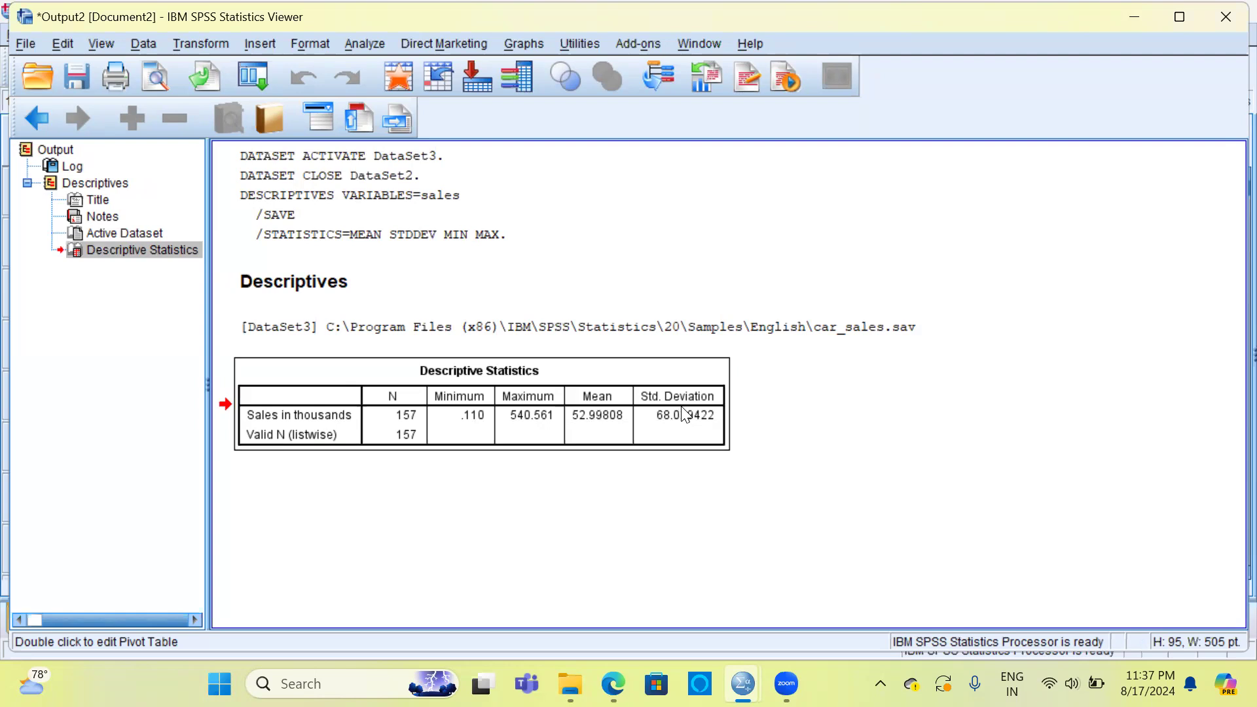
Step: Return to the car_sales.sav data and examine the standardized scores in the Zsales column
mouse_move(743, 684)
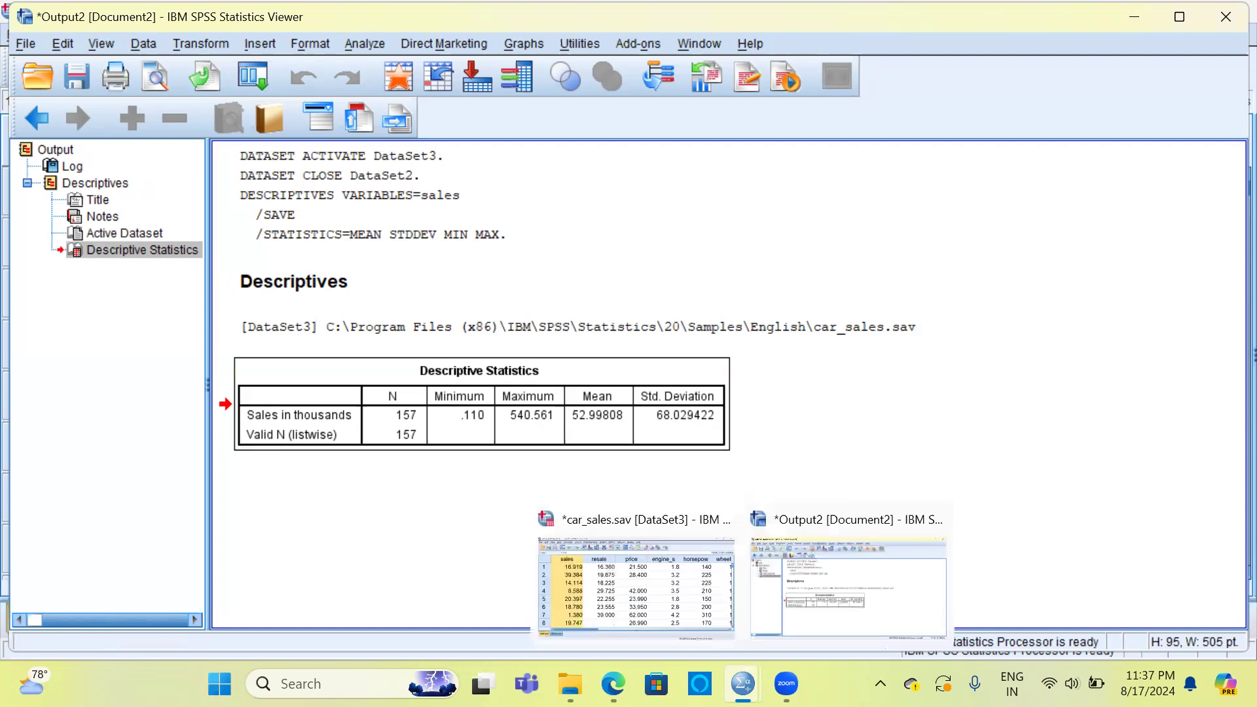
click(708, 605)
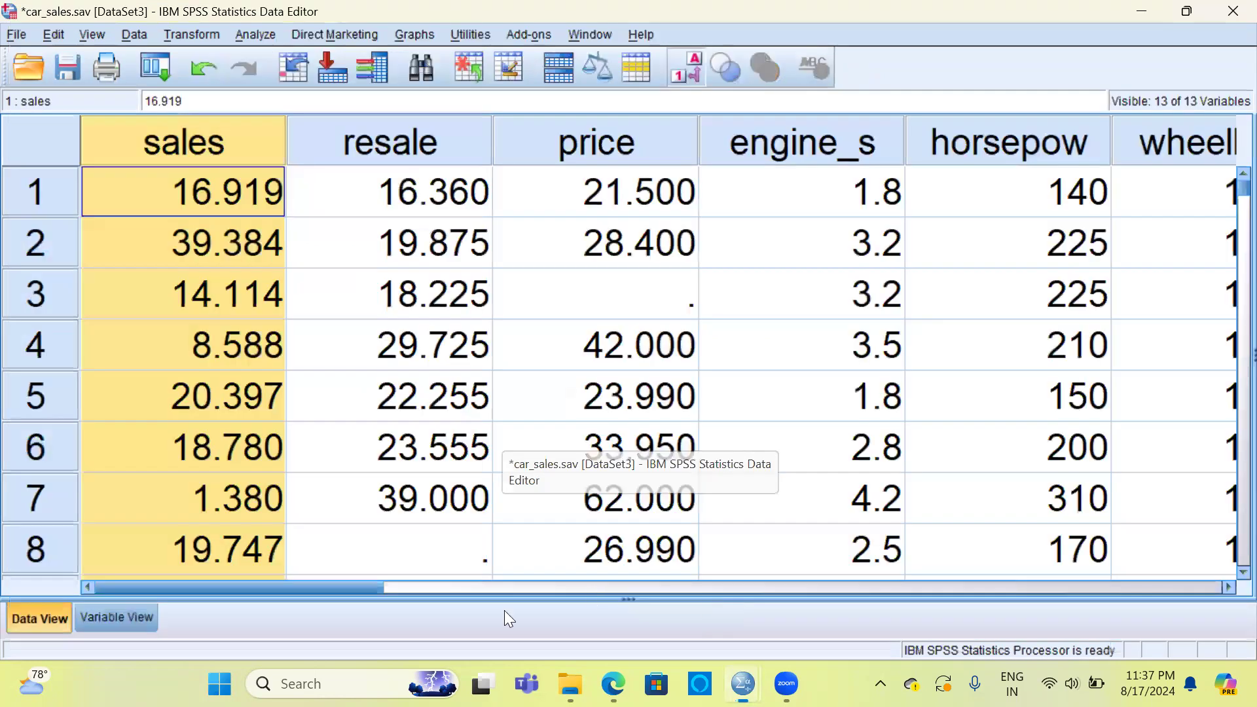
drag(370, 591, 439, 593)
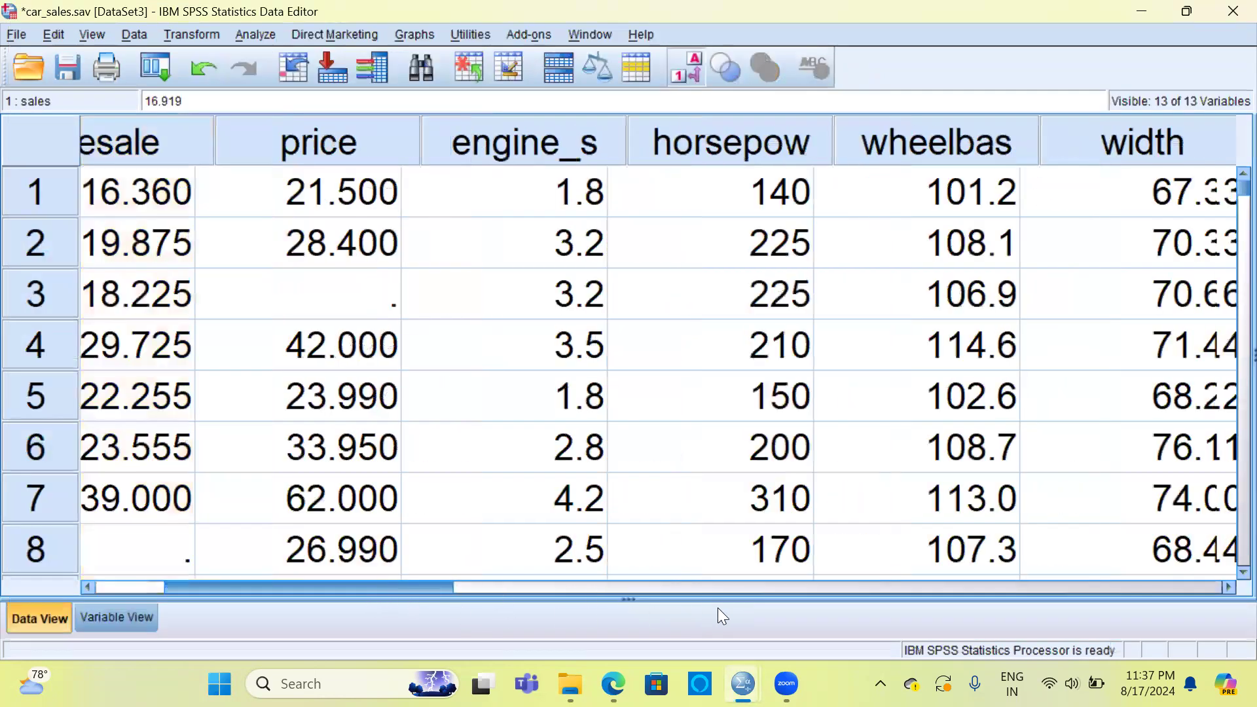
scroll(718, 608, right, 10)
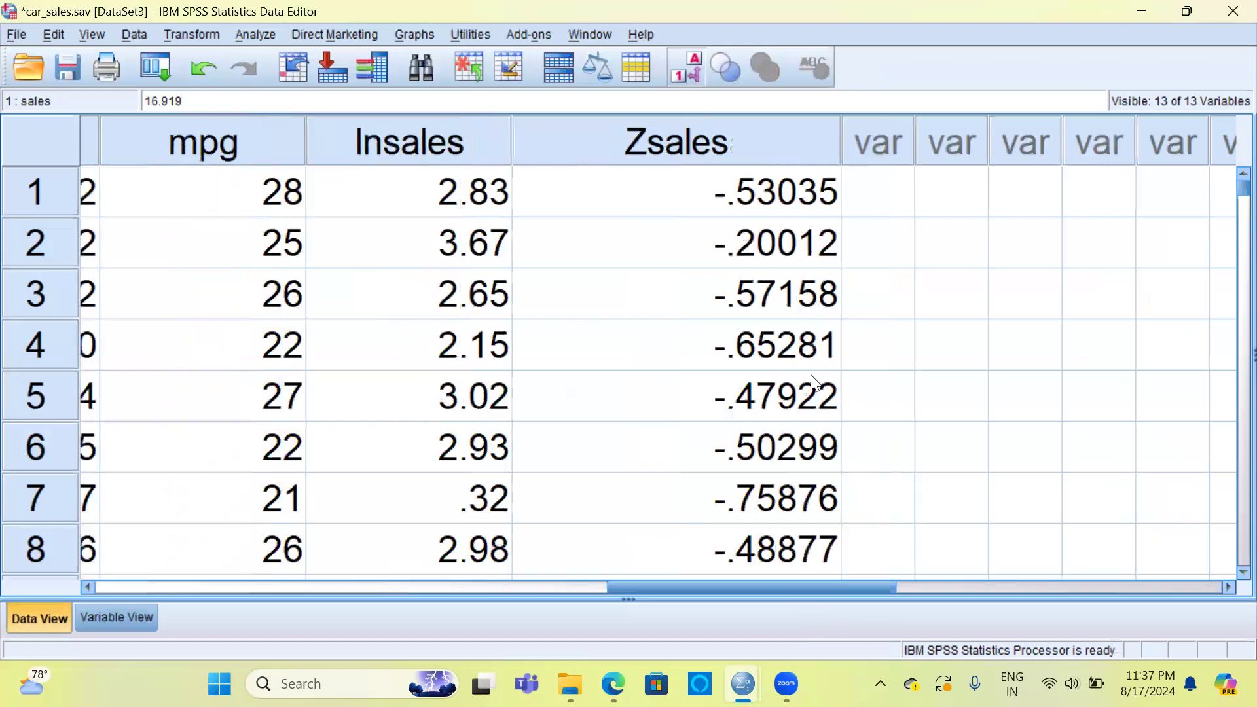
click(679, 145)
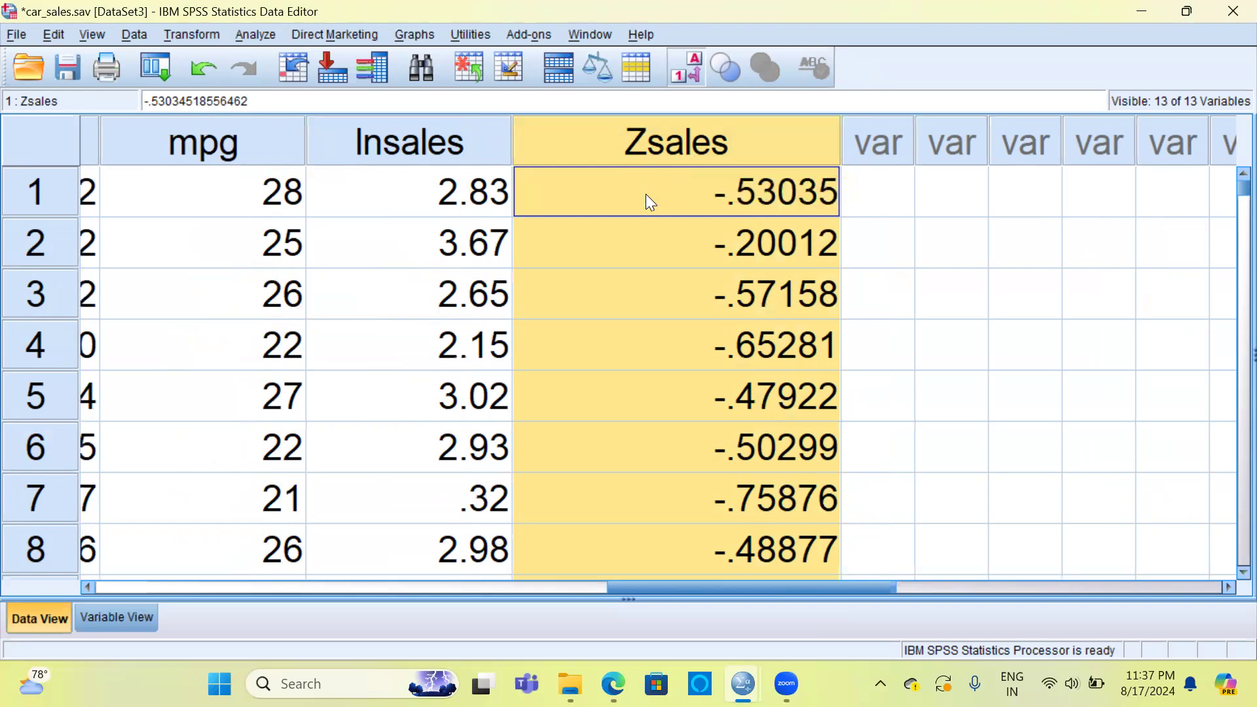
click(702, 203)
click(715, 240)
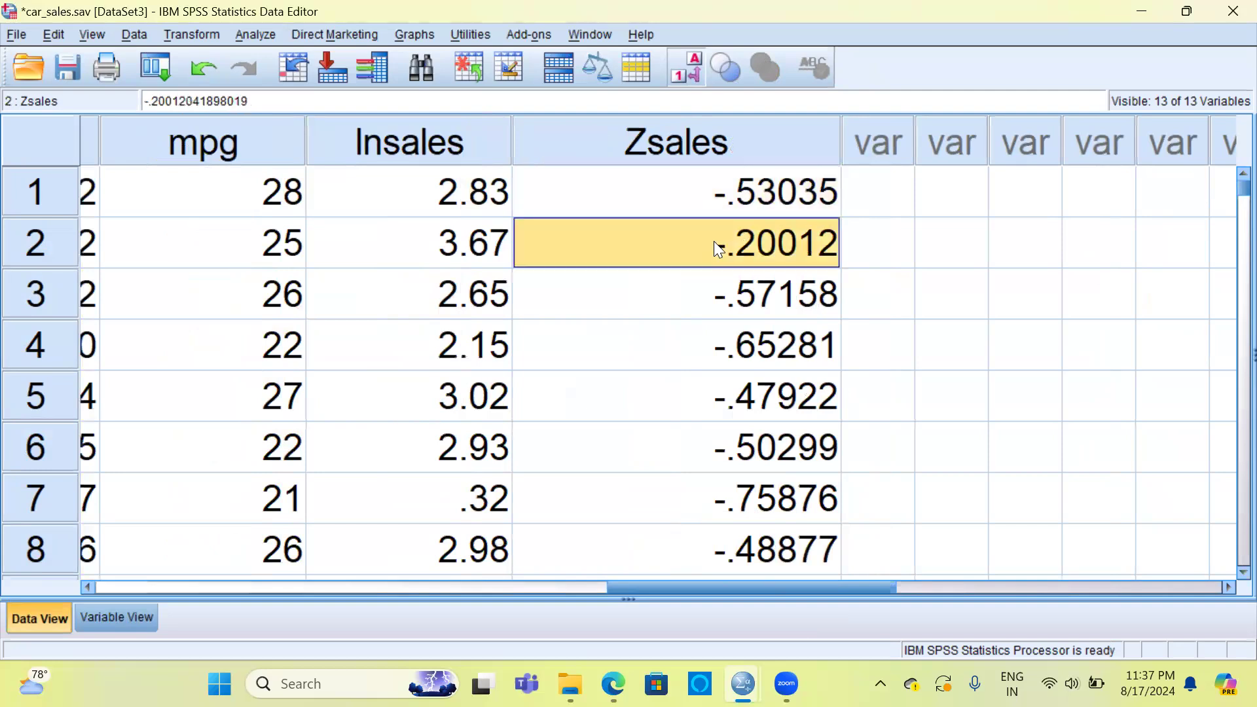
click(730, 306)
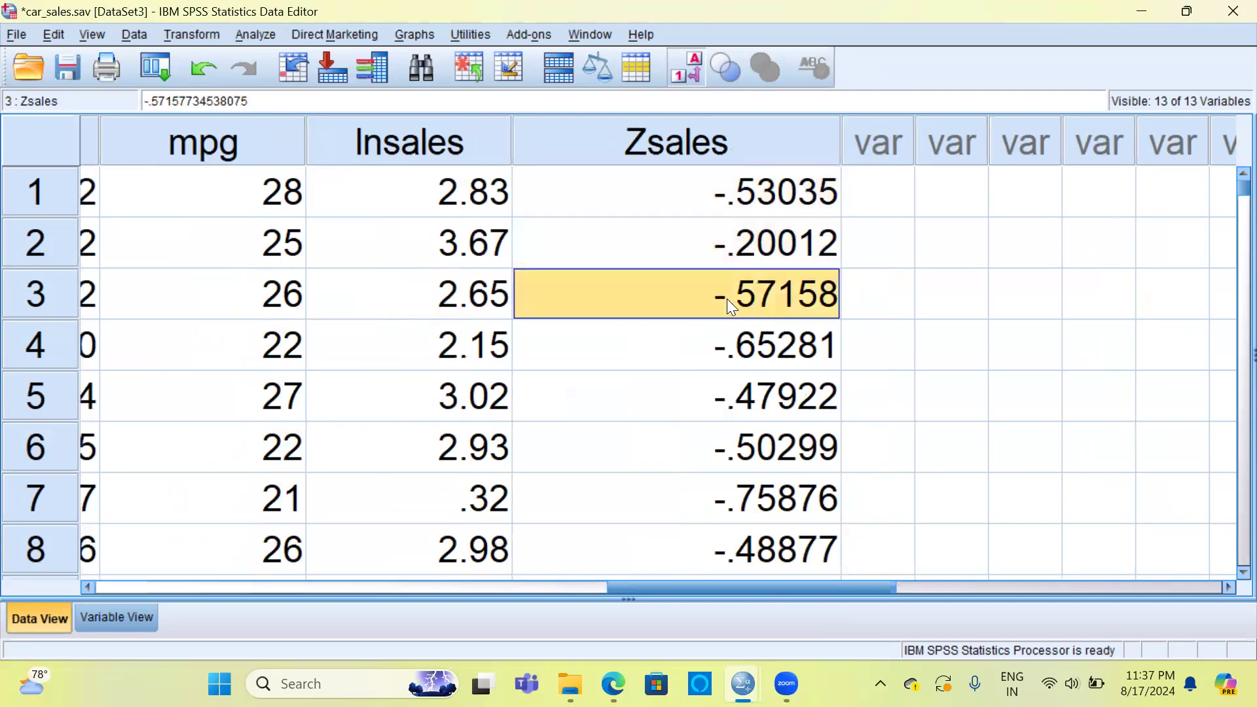
mouse_move(1230, 197)
mouse_down()
mouse_move(1230, 256)
mouse_move(1229, 189)
mouse_up()
click(735, 200)
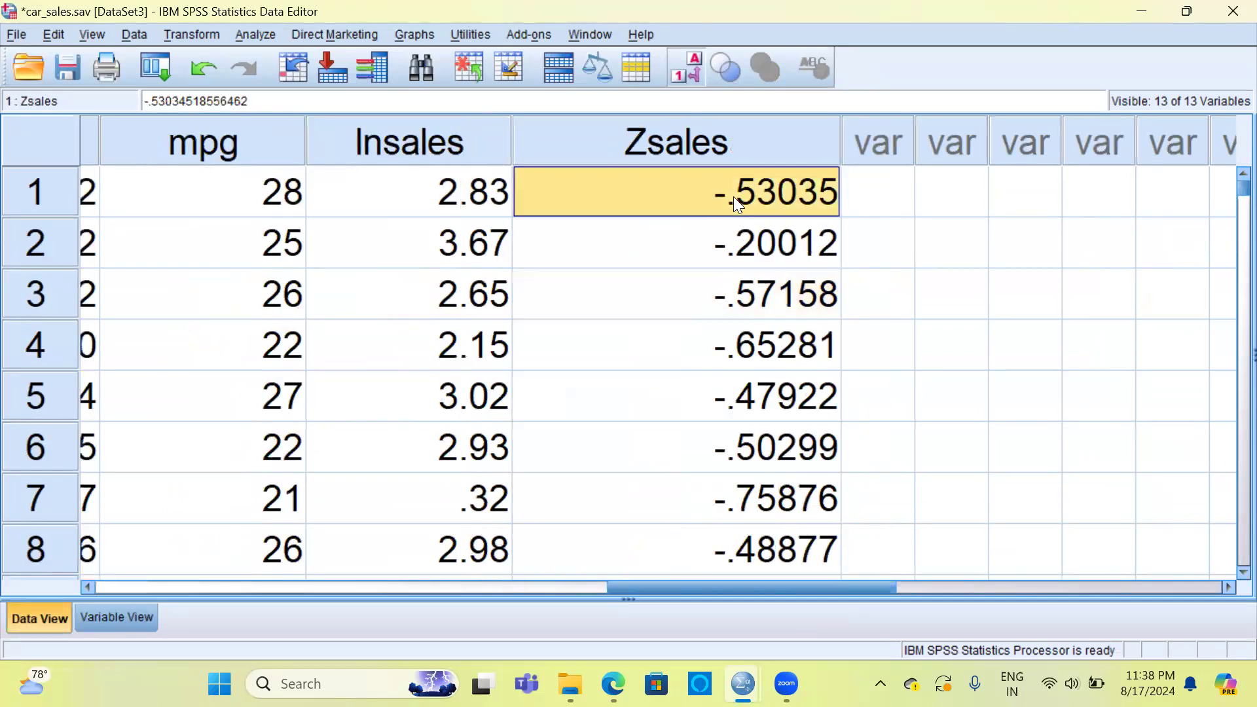
Step: Reopen the Descriptives analysis and add the Zscore of Sales in thousands as a second variable alongside Sales in thousands
click(263, 38)
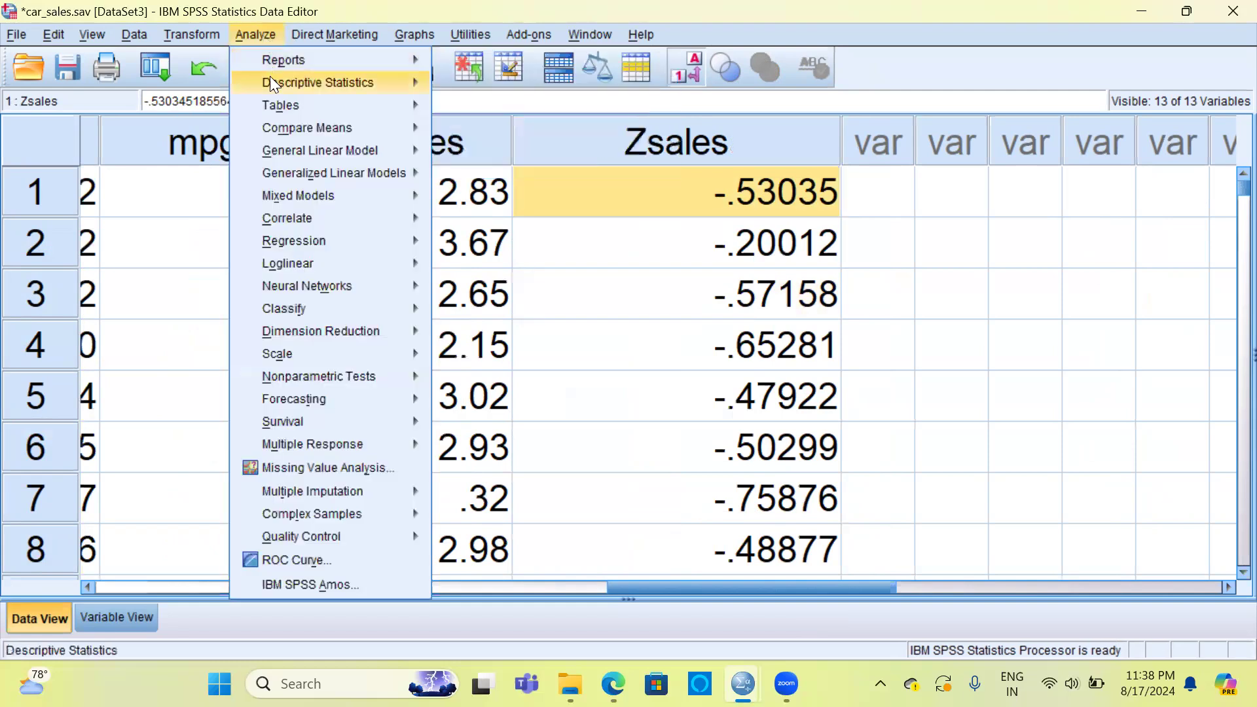
mouse_move(271, 79)
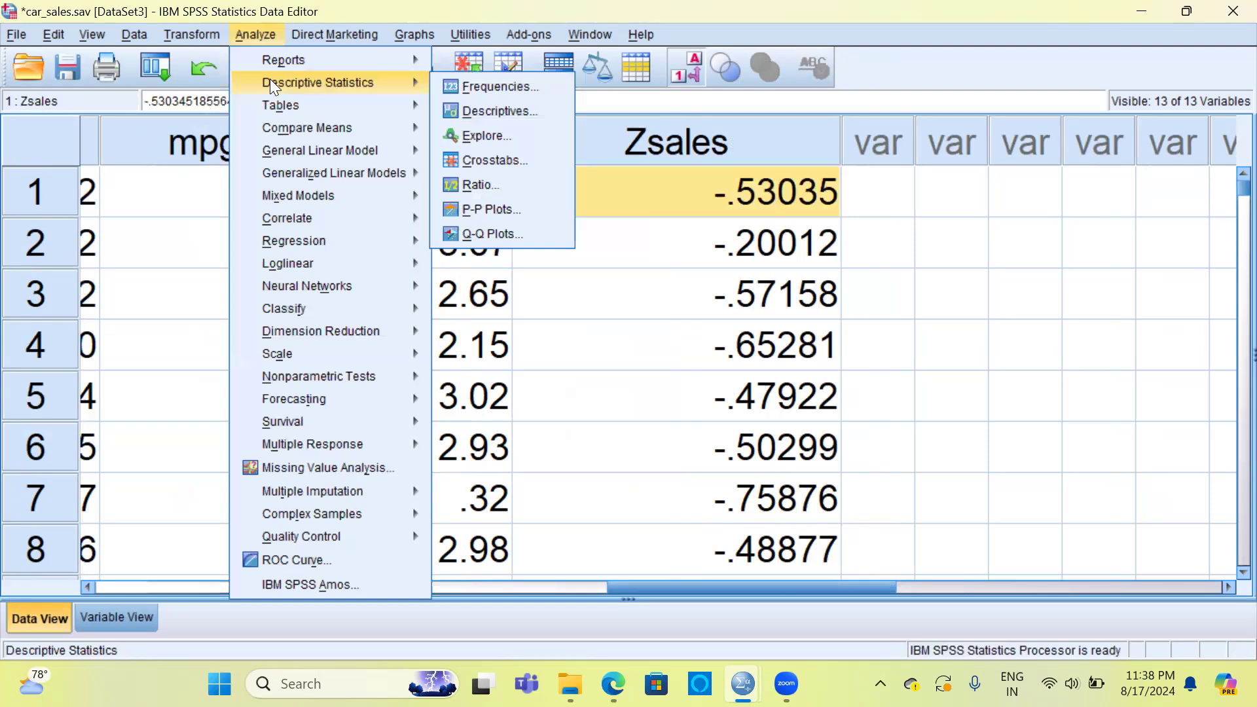
click(514, 110)
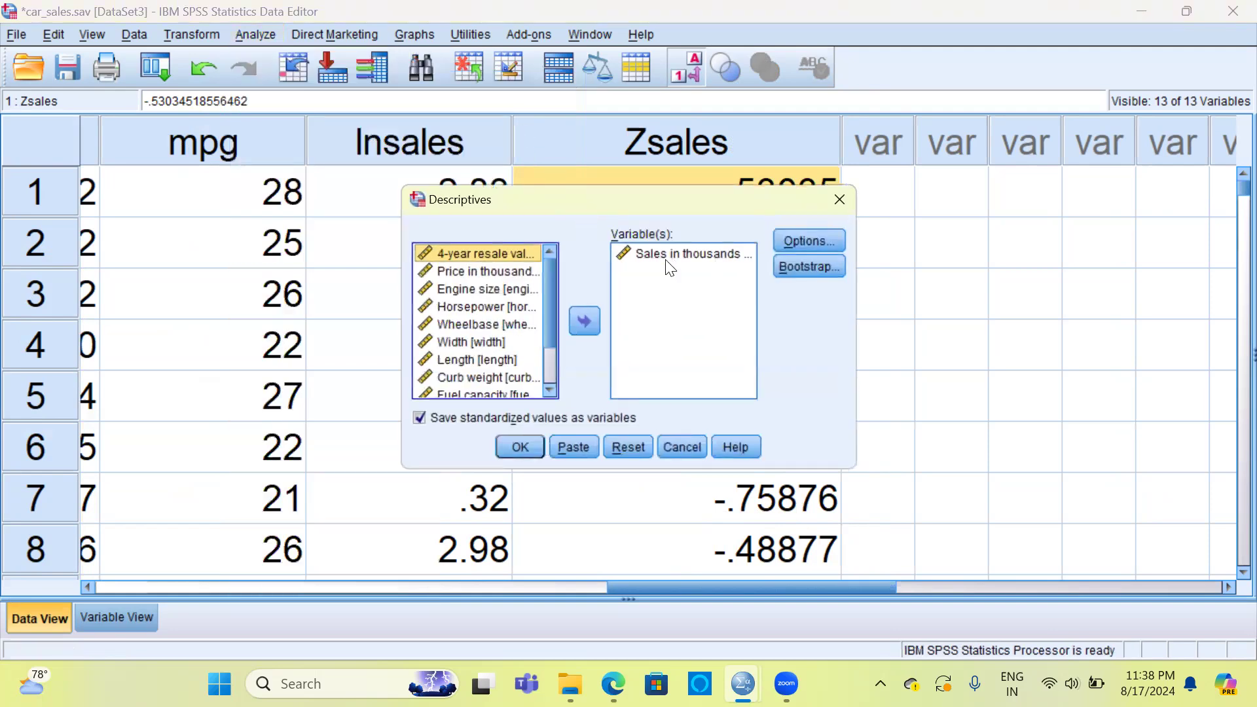
drag(551, 294, 550, 342)
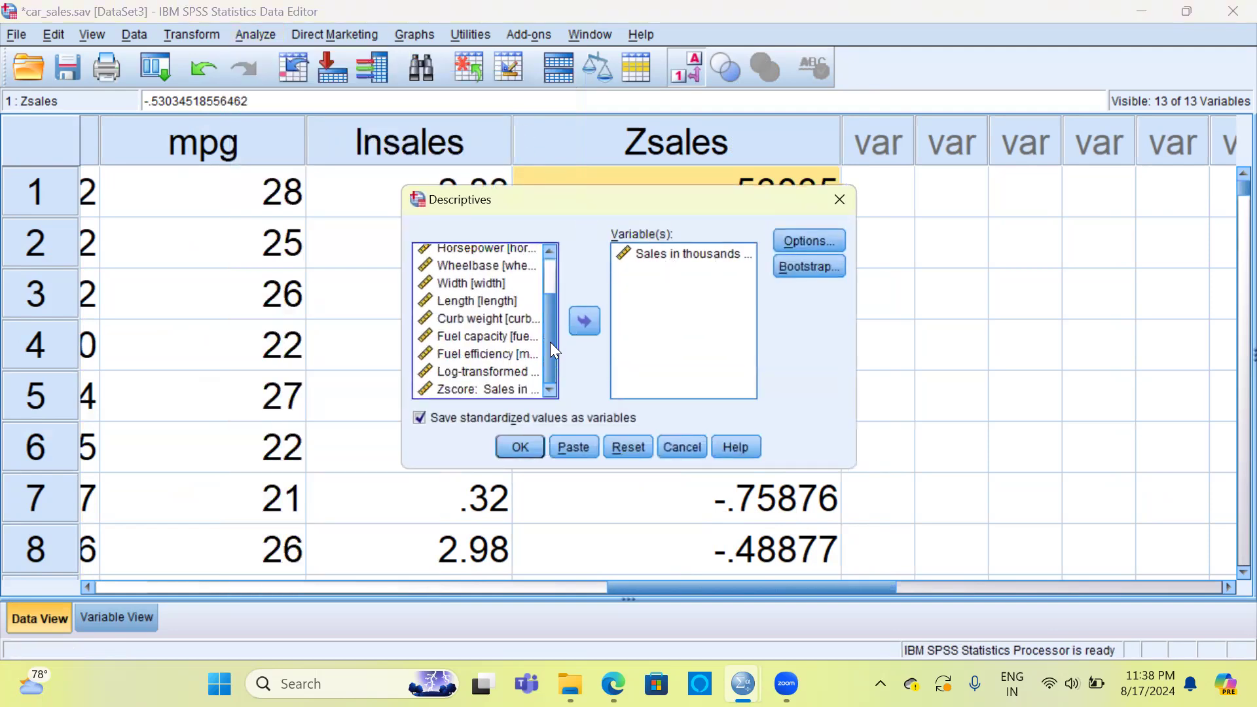
click(488, 387)
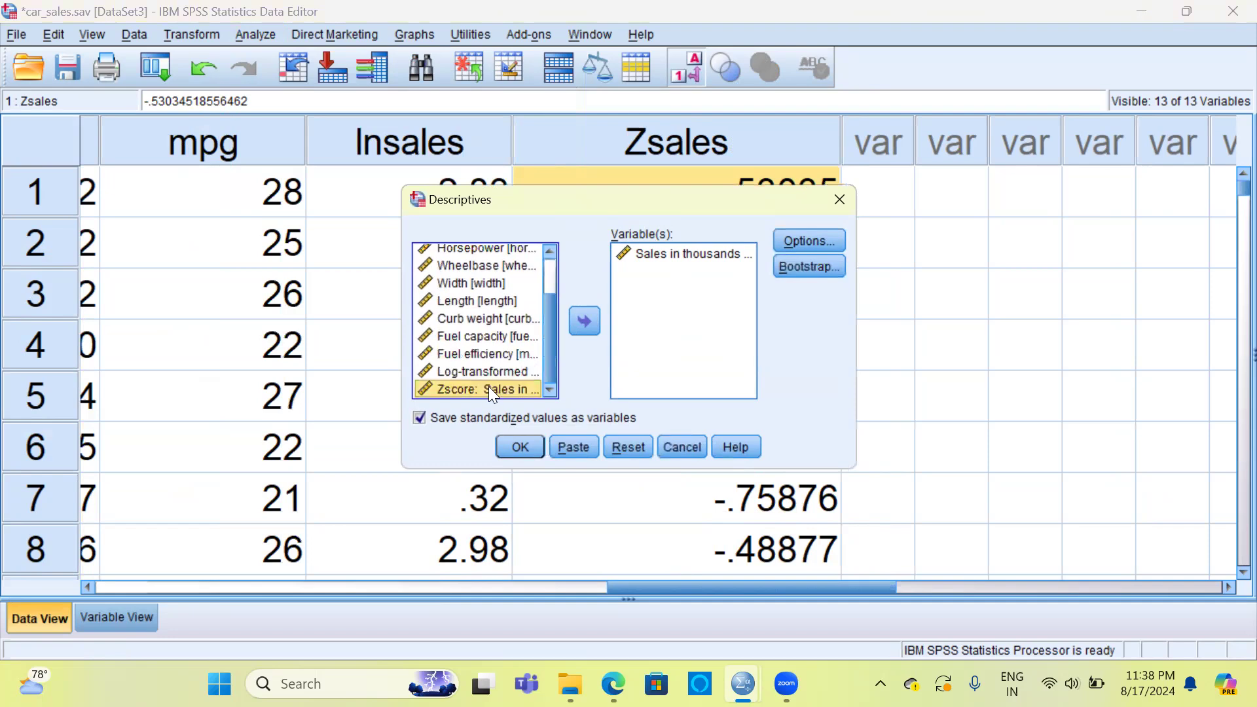
click(592, 320)
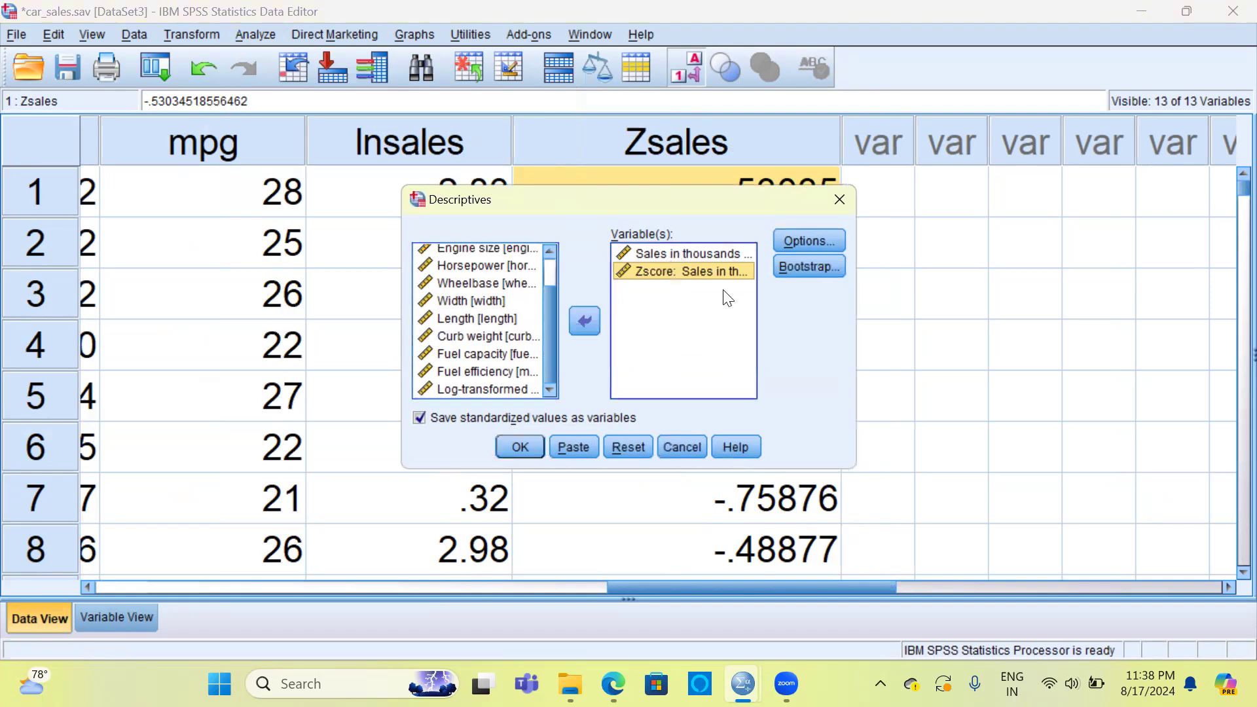
Step: Run the analysis and inspect the mean and standard deviation of the sales z-score in the statistics table
click(520, 447)
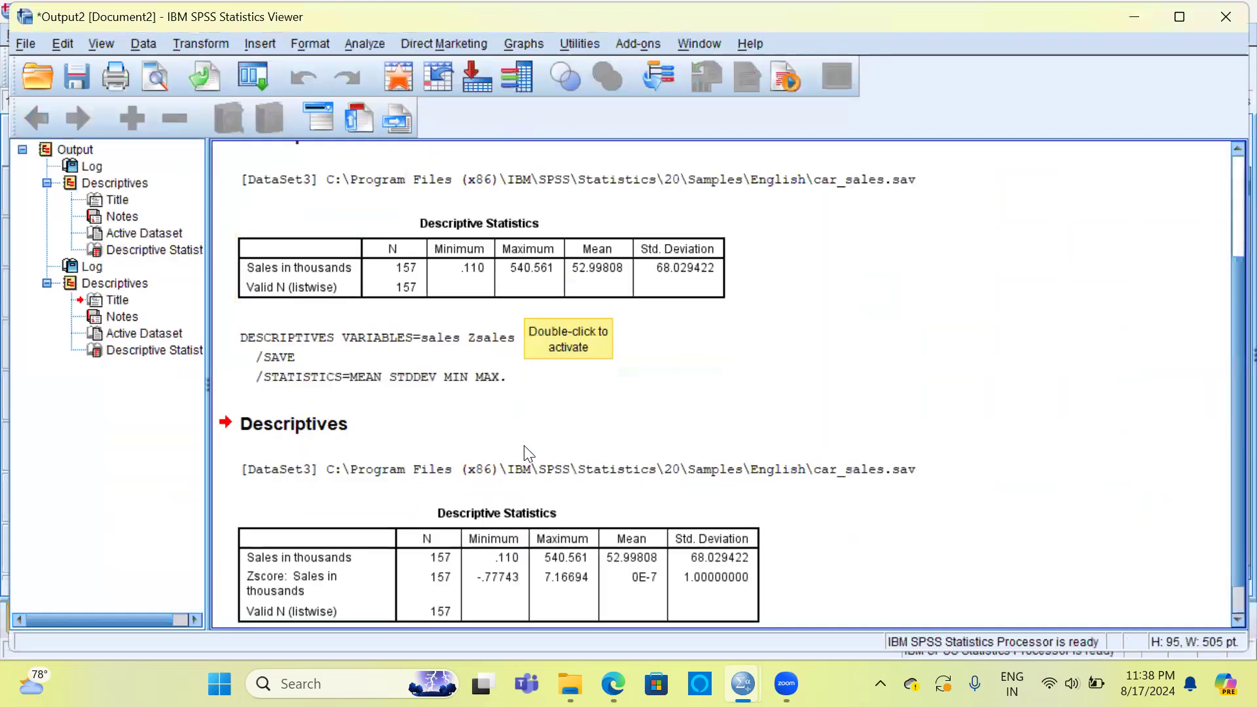
click(425, 555)
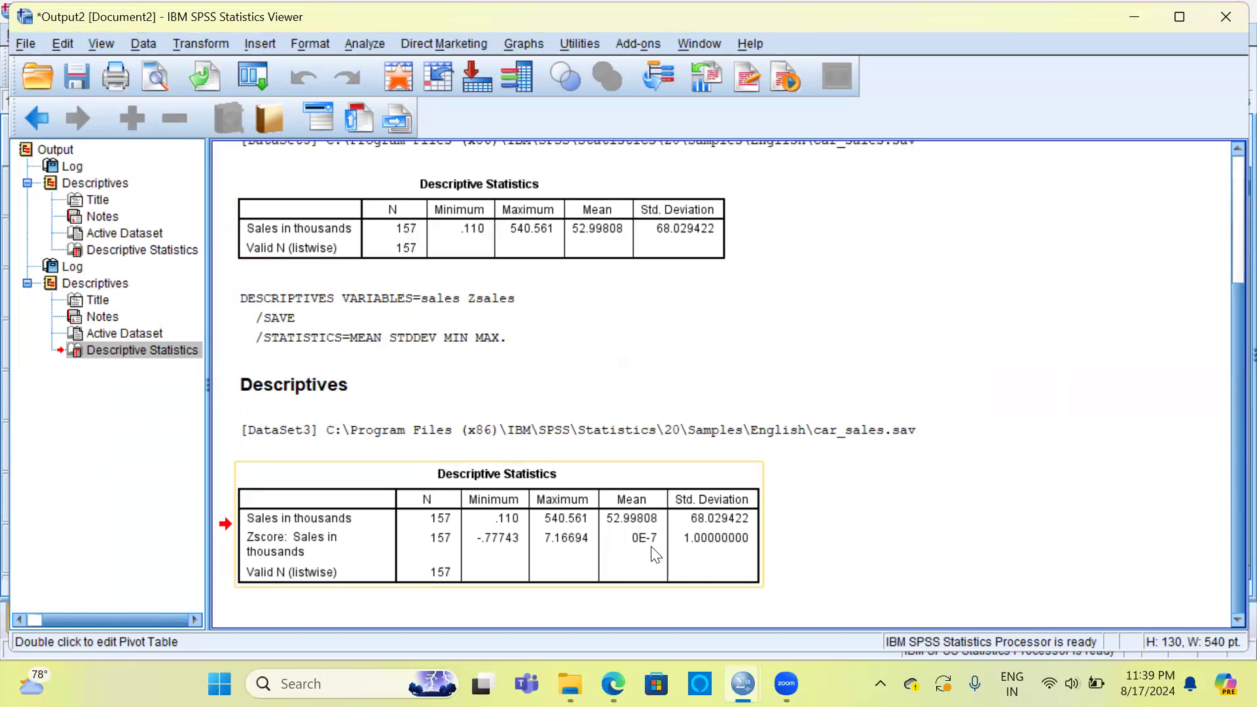
click(730, 553)
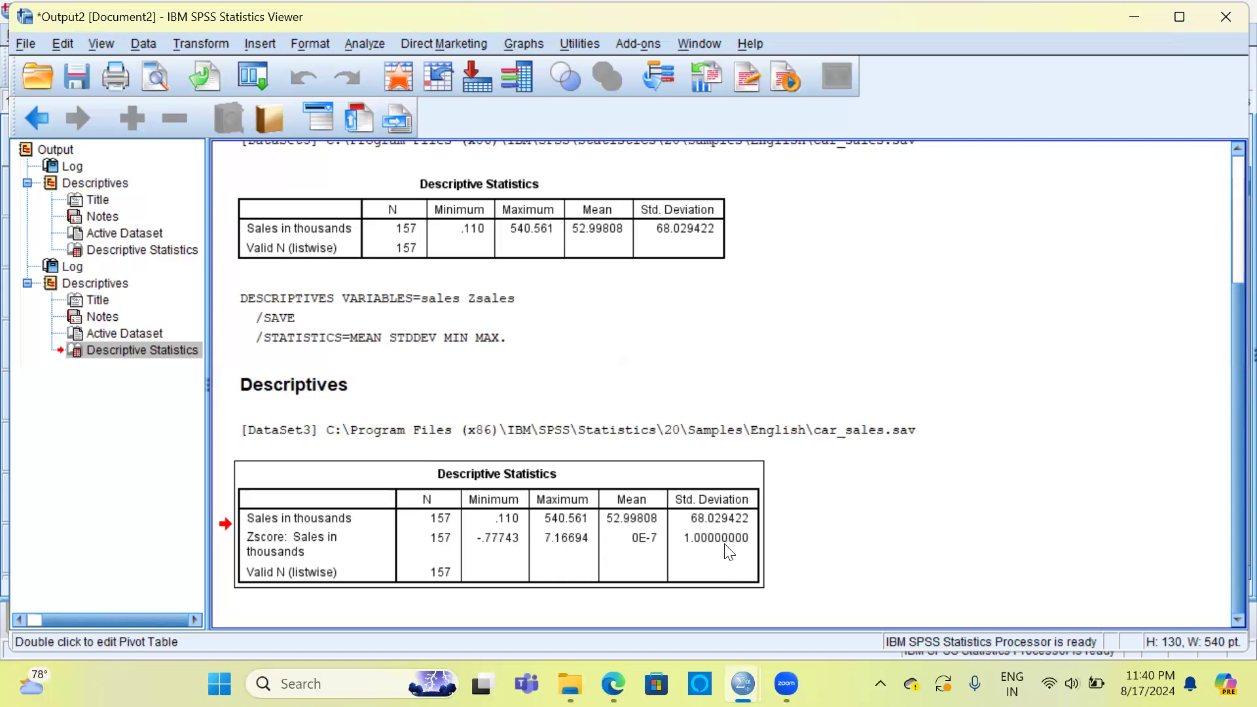
Step: Reopen the Descriptives analysis and remove the Zscore of Sales in thousands from the analysed variables
click(364, 45)
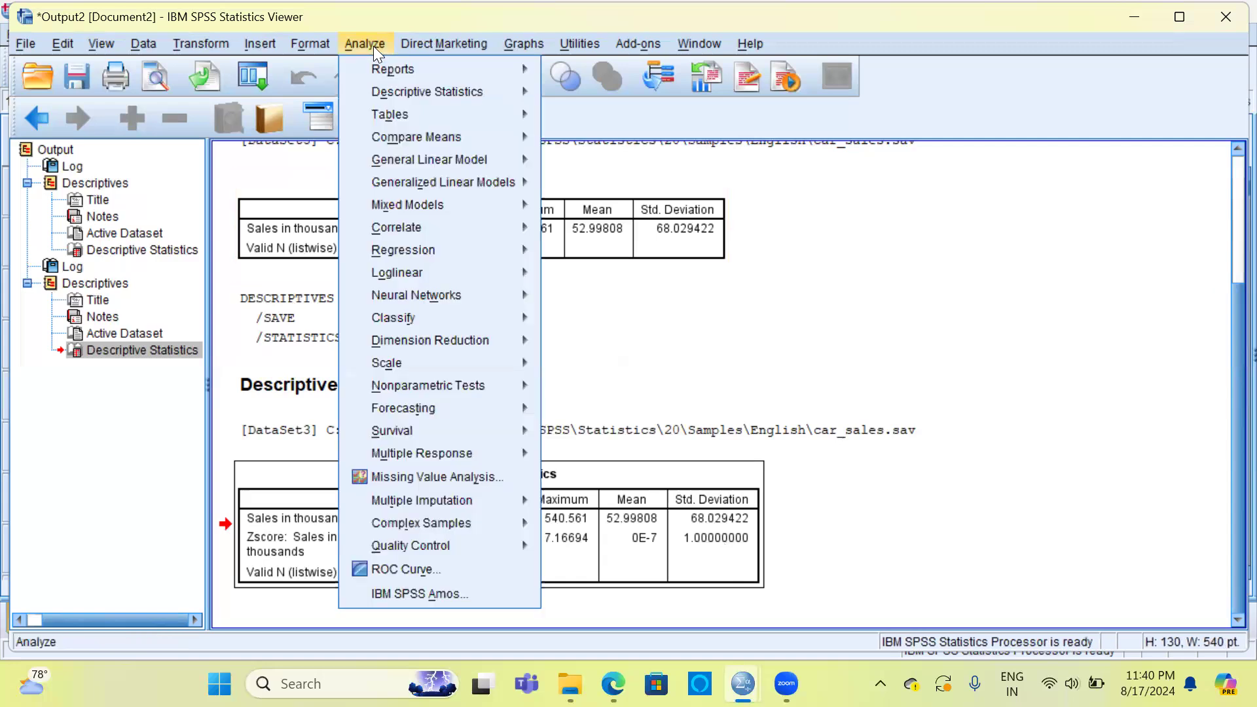
mouse_move(384, 95)
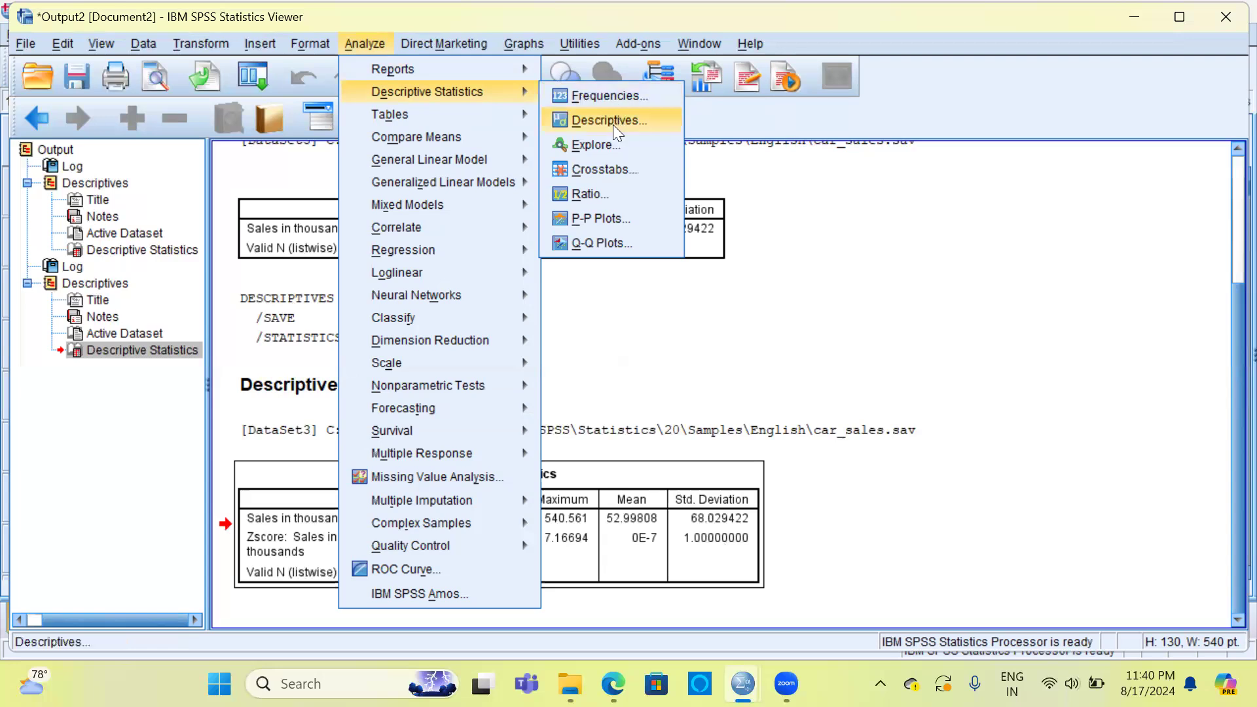
click(640, 123)
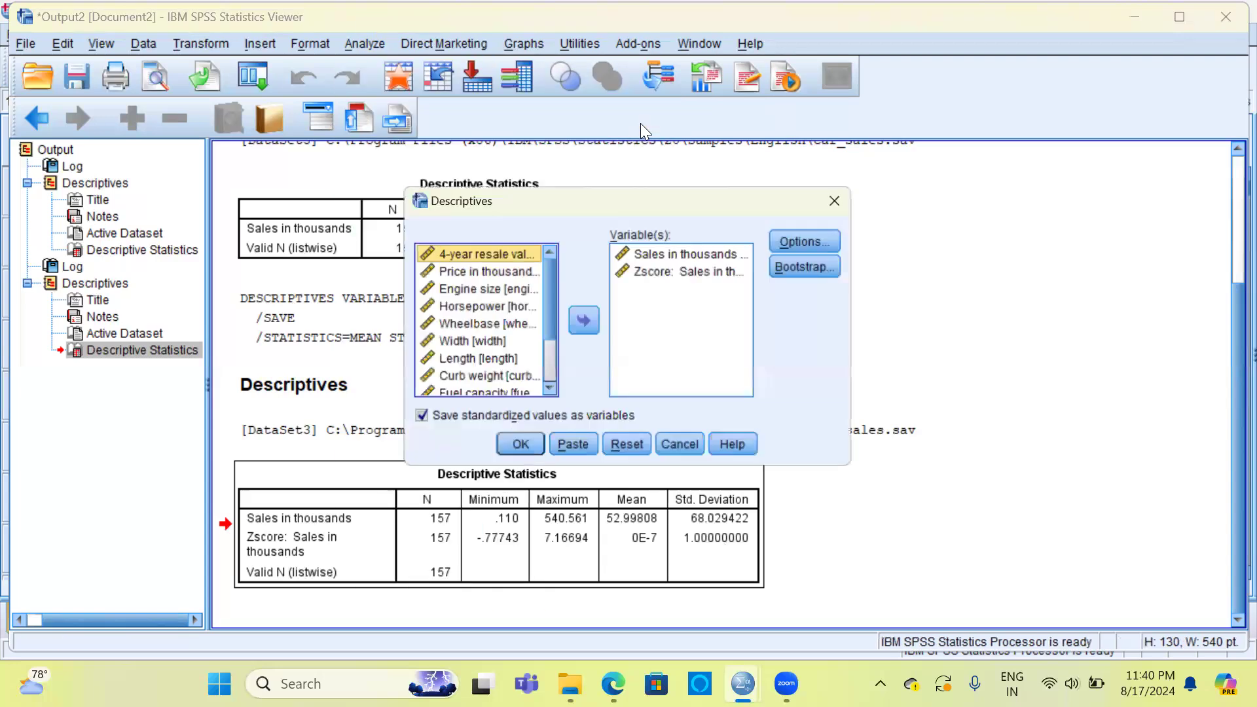
click(675, 271)
click(586, 322)
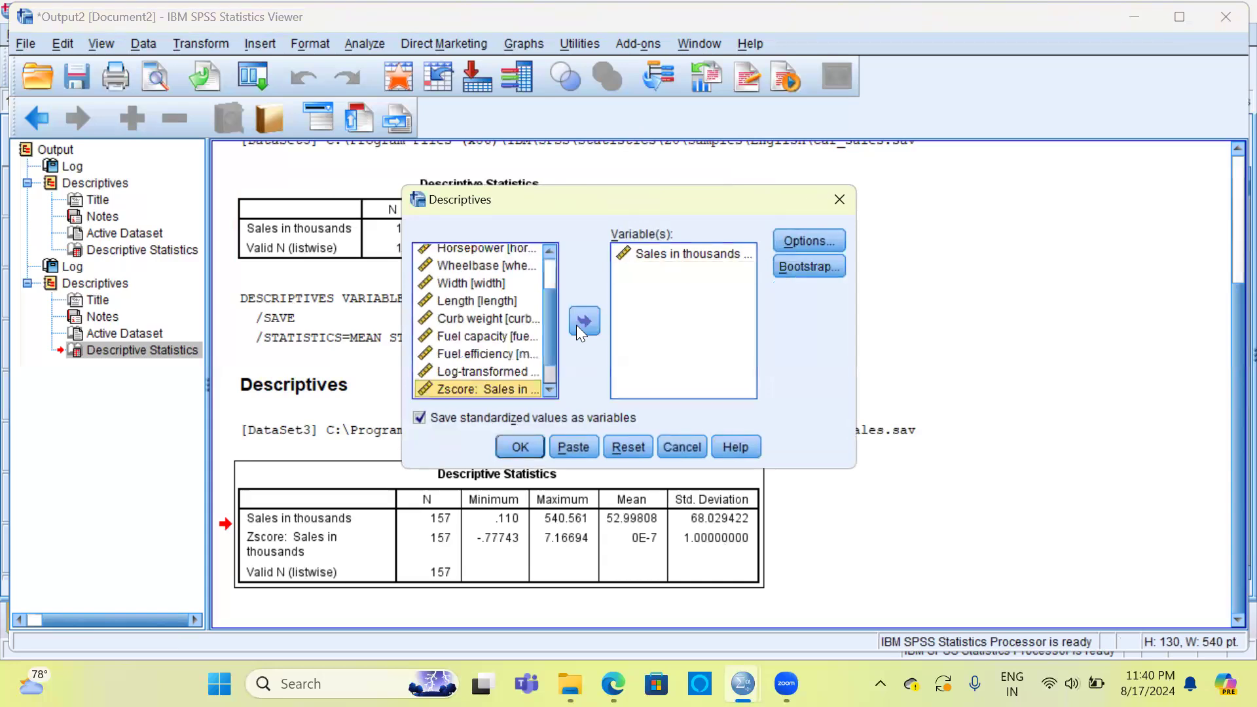
Step: Add all variables from 4-year resale value through Fuel efficiency to the analysis and run it with standardized values saved as variables
scroll(546, 318, up, 1)
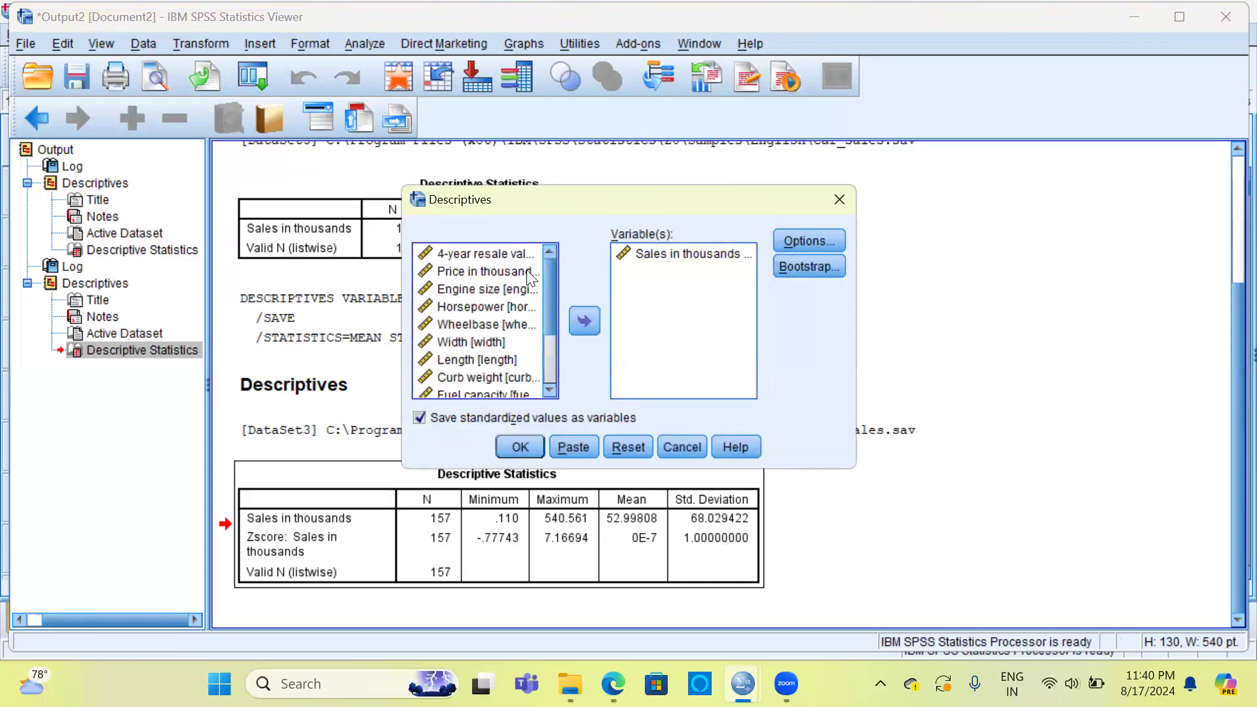
click(500, 256)
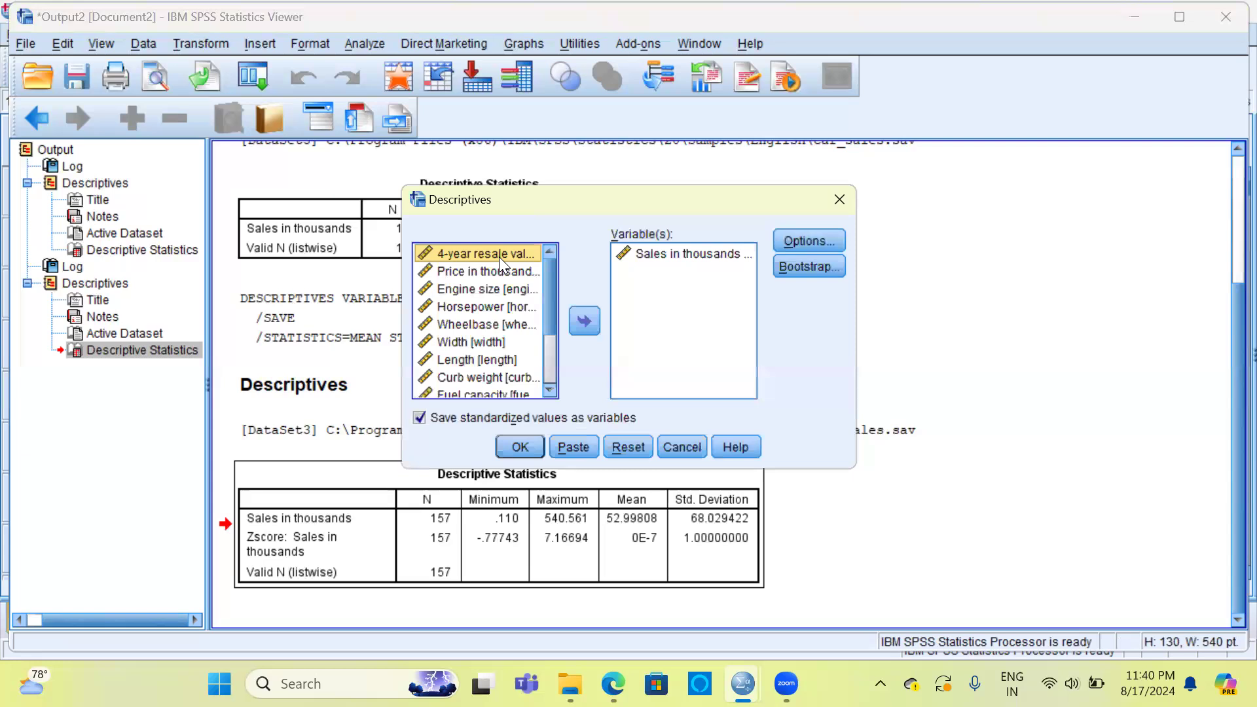
key(shift+Down)
key(shift+Down)
key(shift+Down)
key(shift+Down)
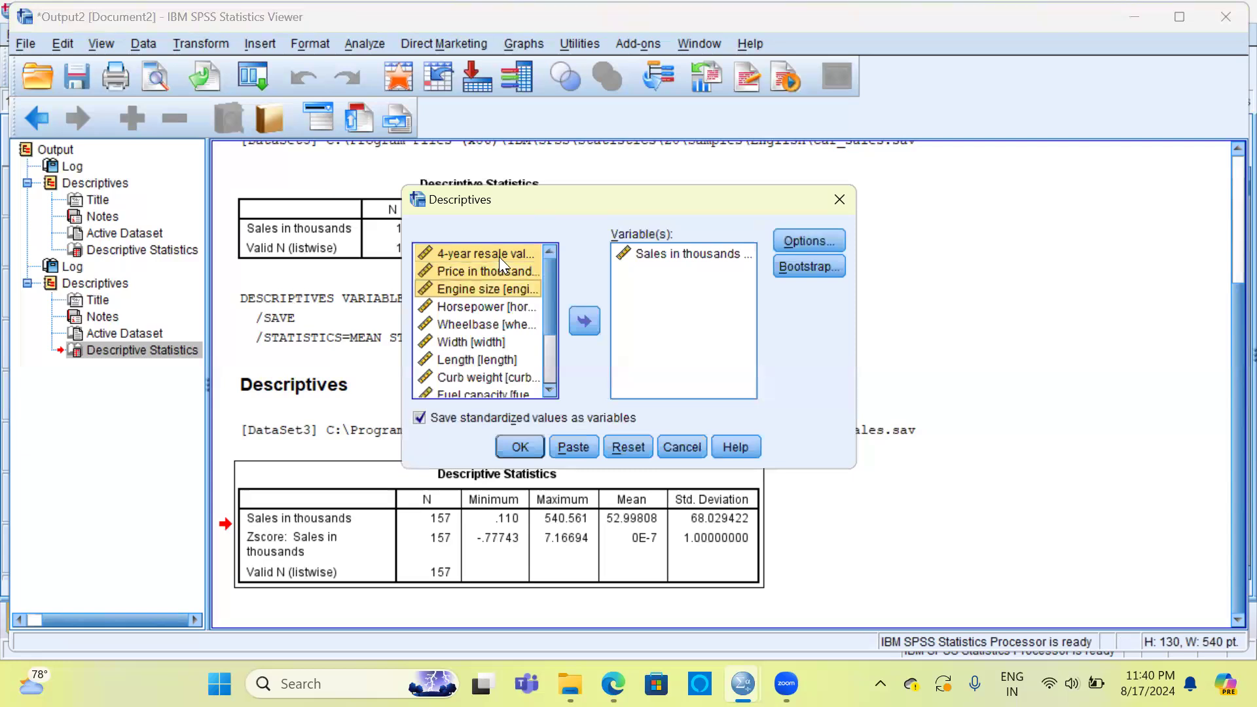
key(shift+Down)
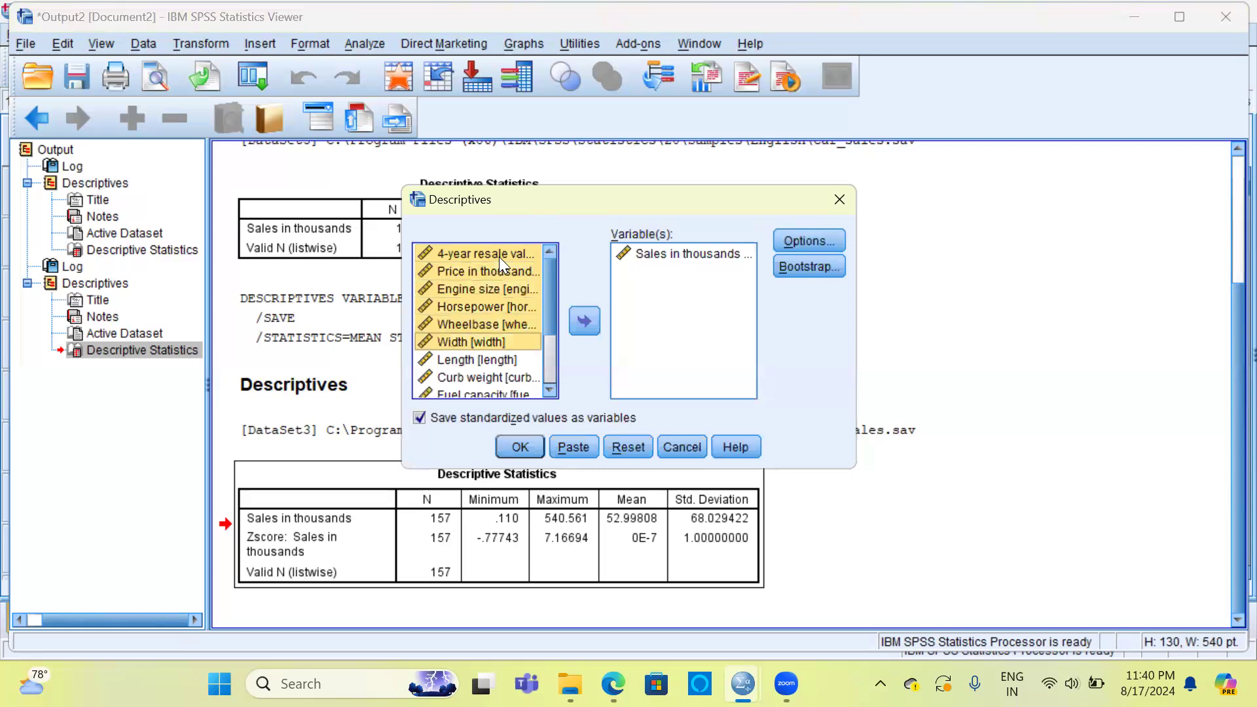
key(shift+Down)
key(shift+Down)
key(shift+Down)
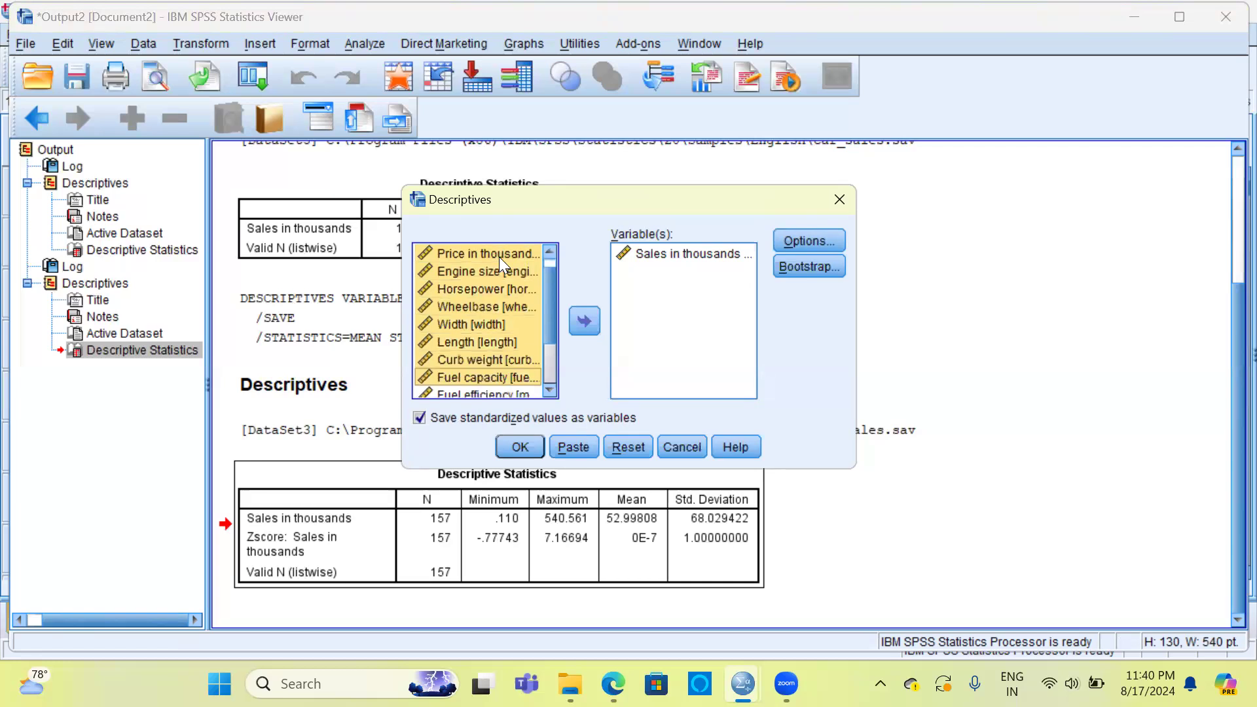
key(shift+Down)
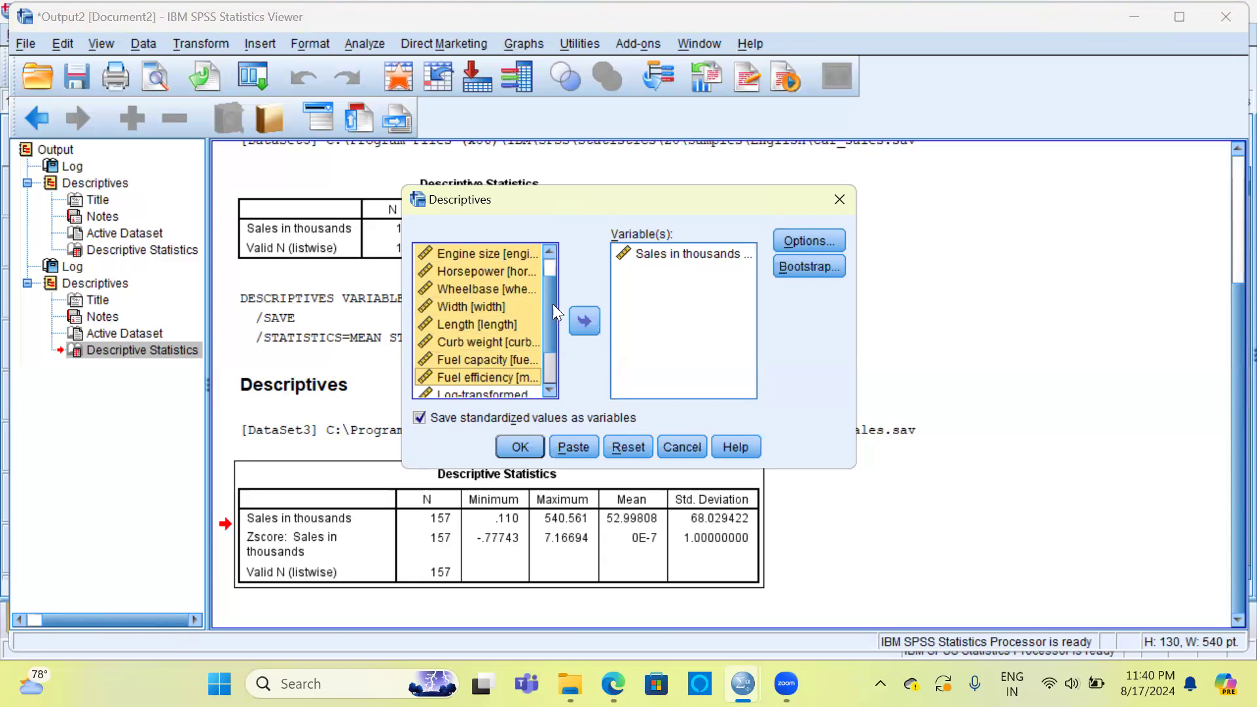
click(582, 321)
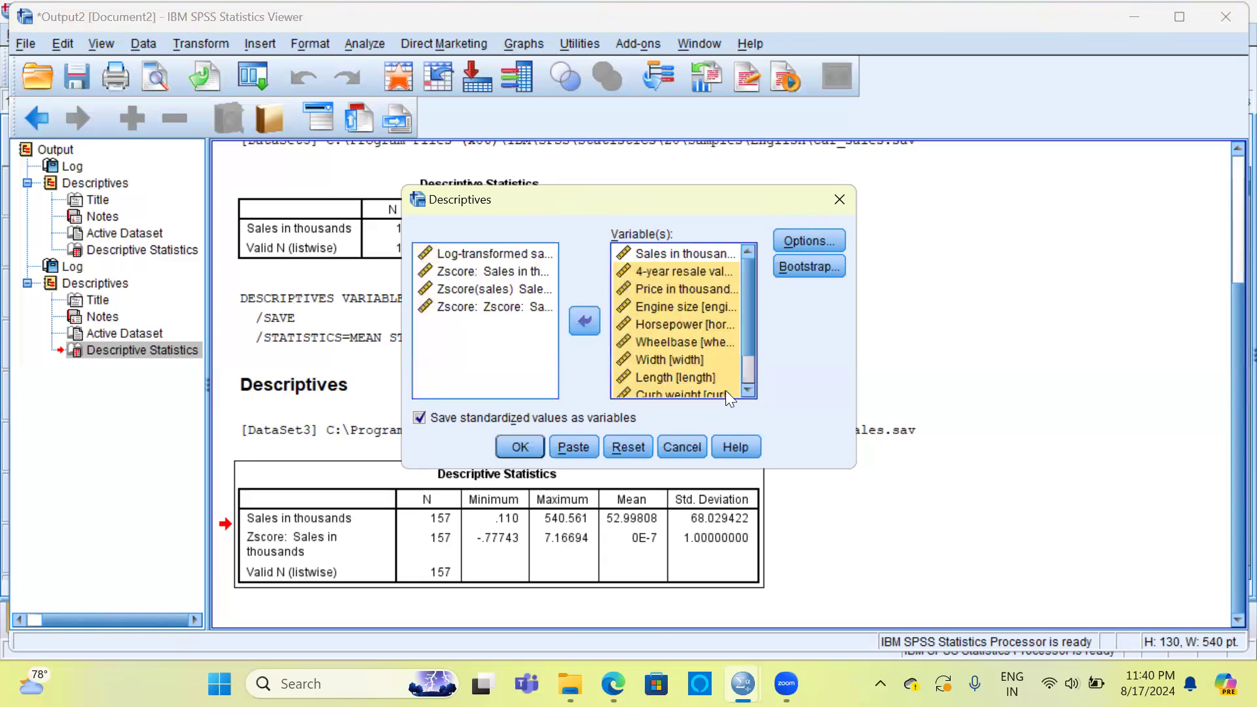
click(520, 447)
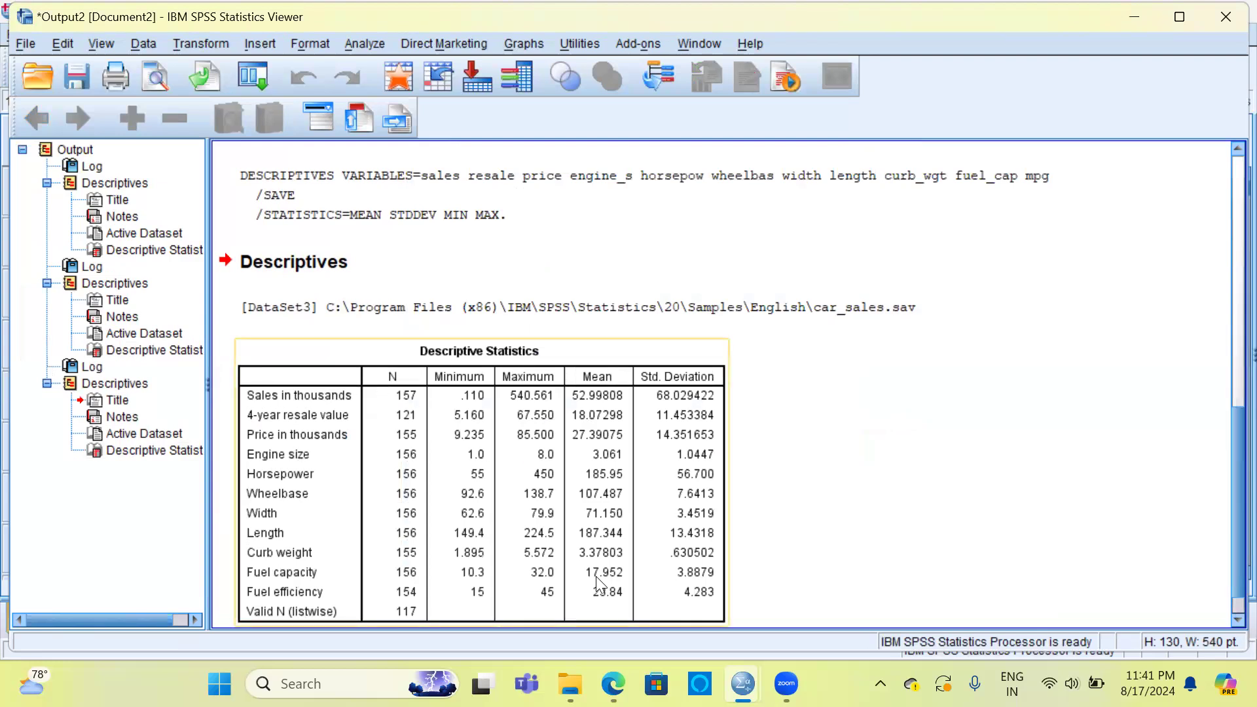
Step: Return to the car_sales.sav data and examine the saved standardized columns from Zsales across to Zfuel_cap
mouse_move(742, 684)
click(683, 586)
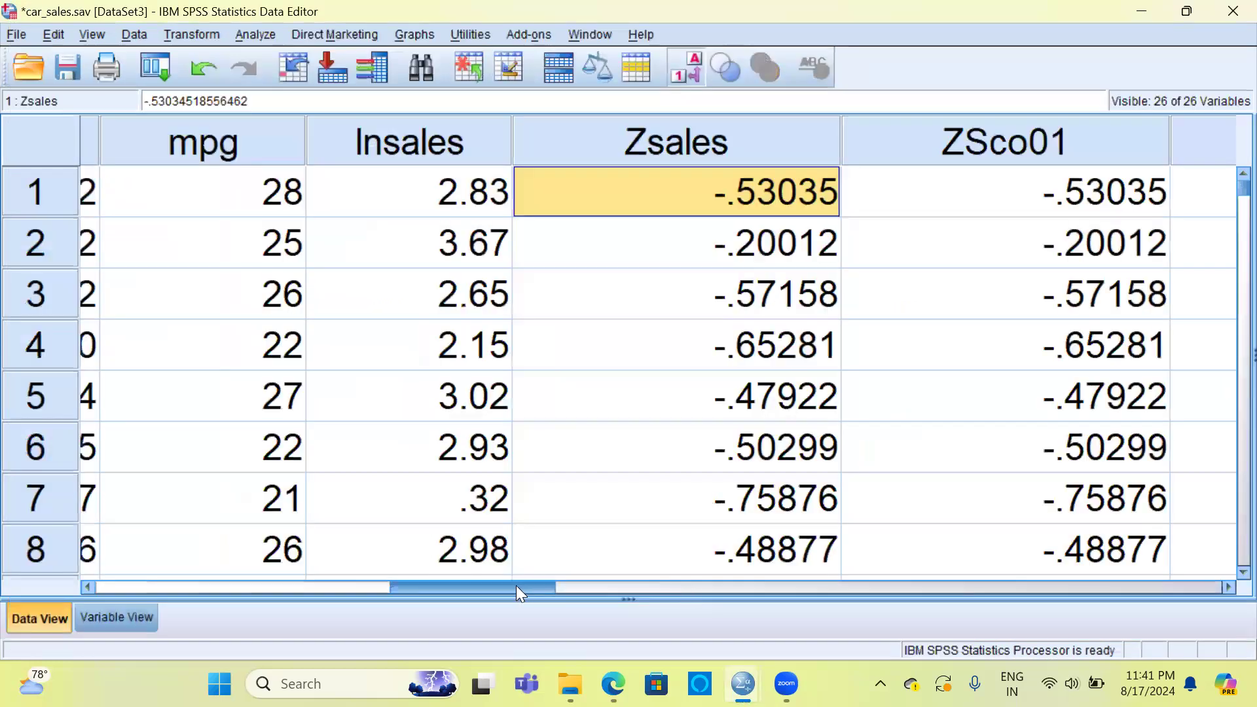
click(697, 155)
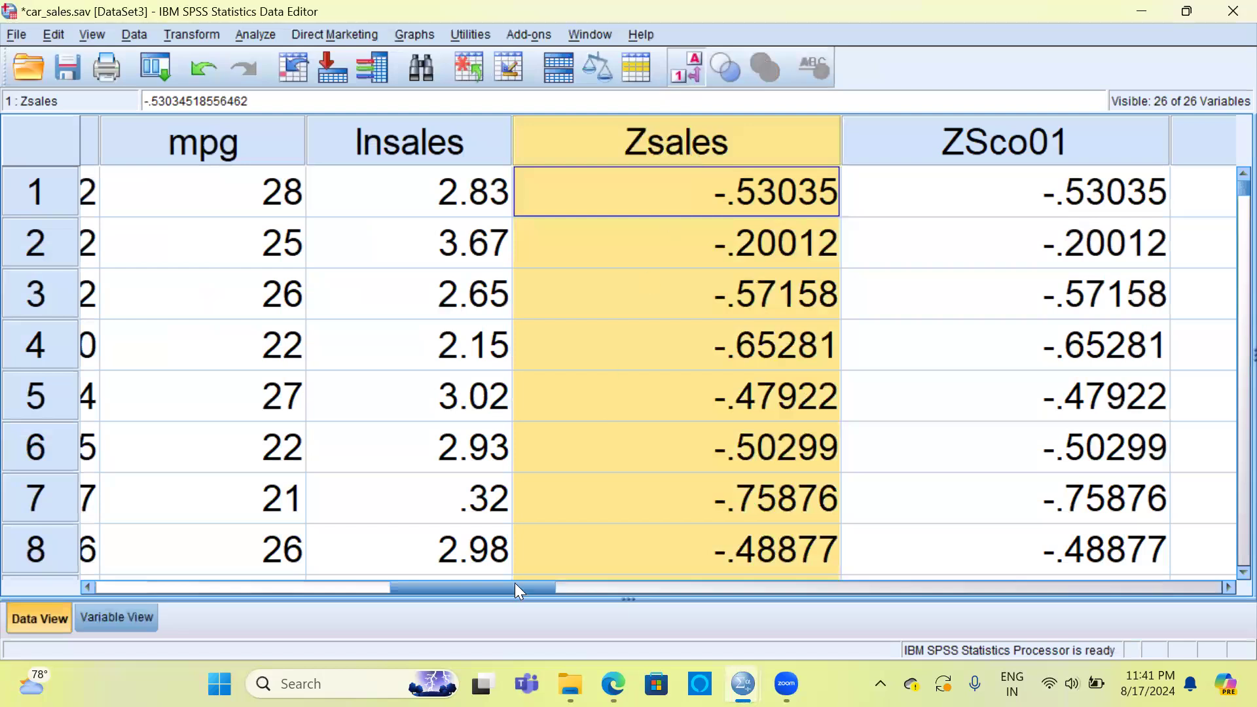
drag(515, 582, 688, 597)
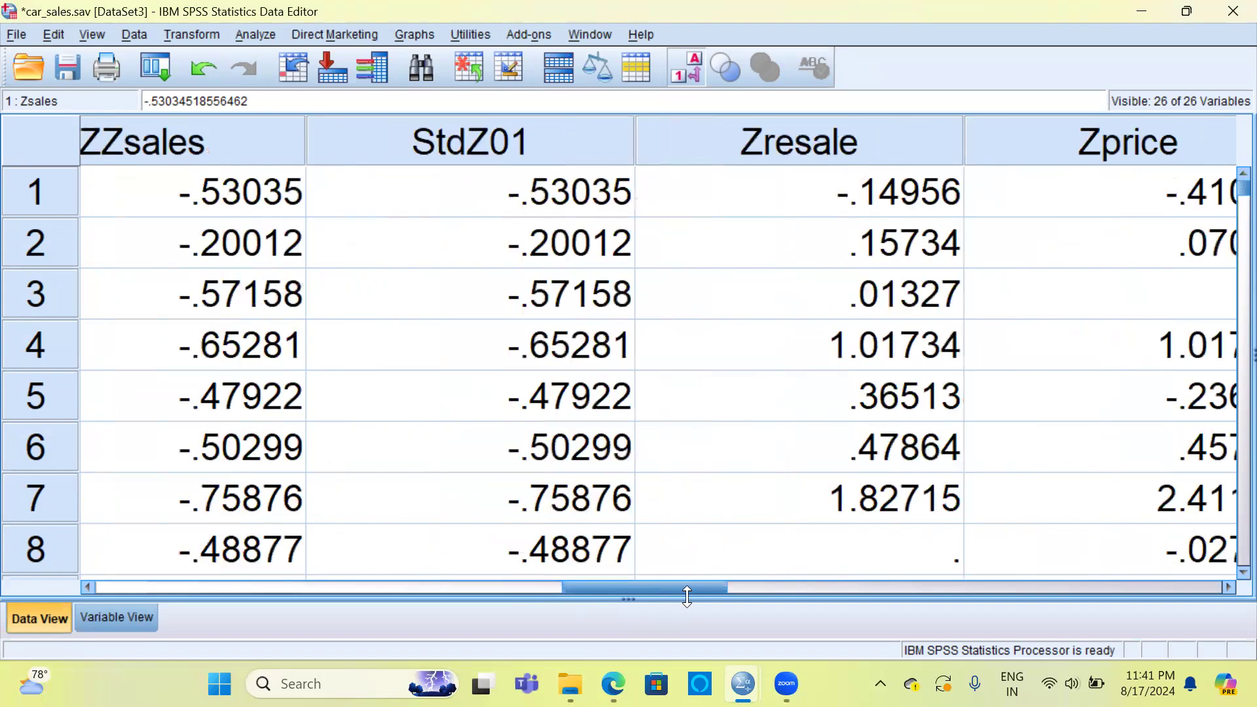
click(482, 162)
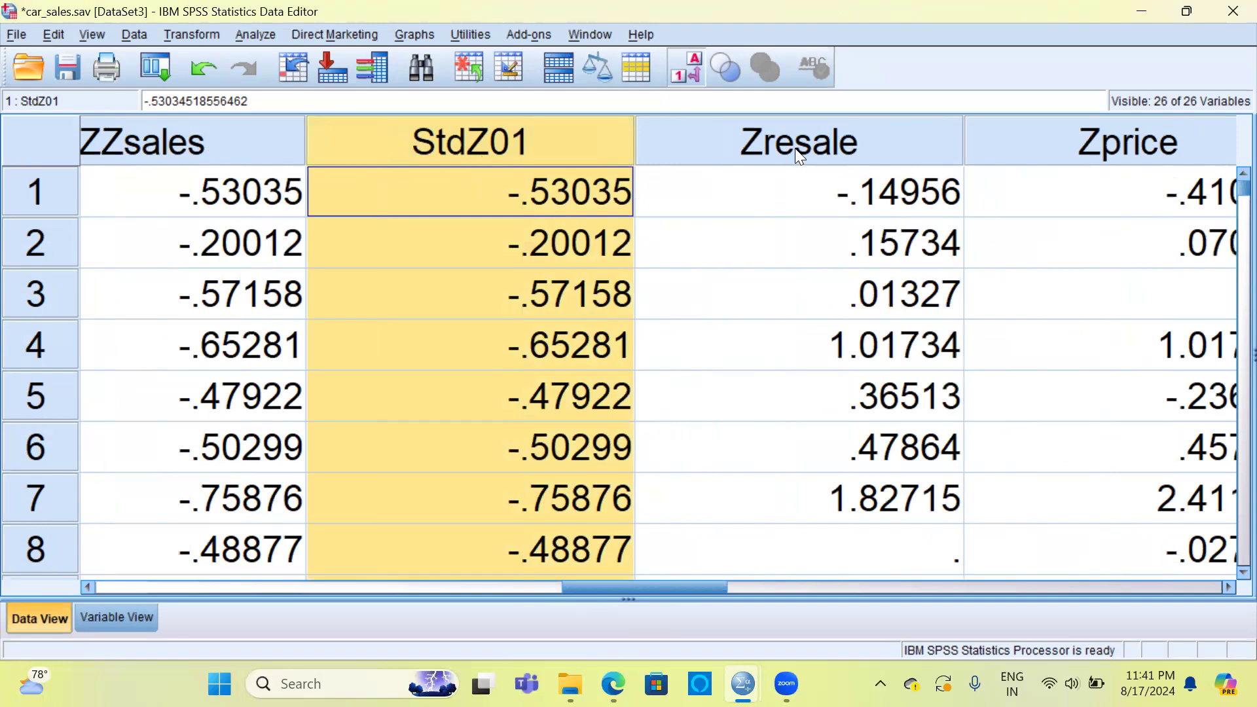
click(776, 158)
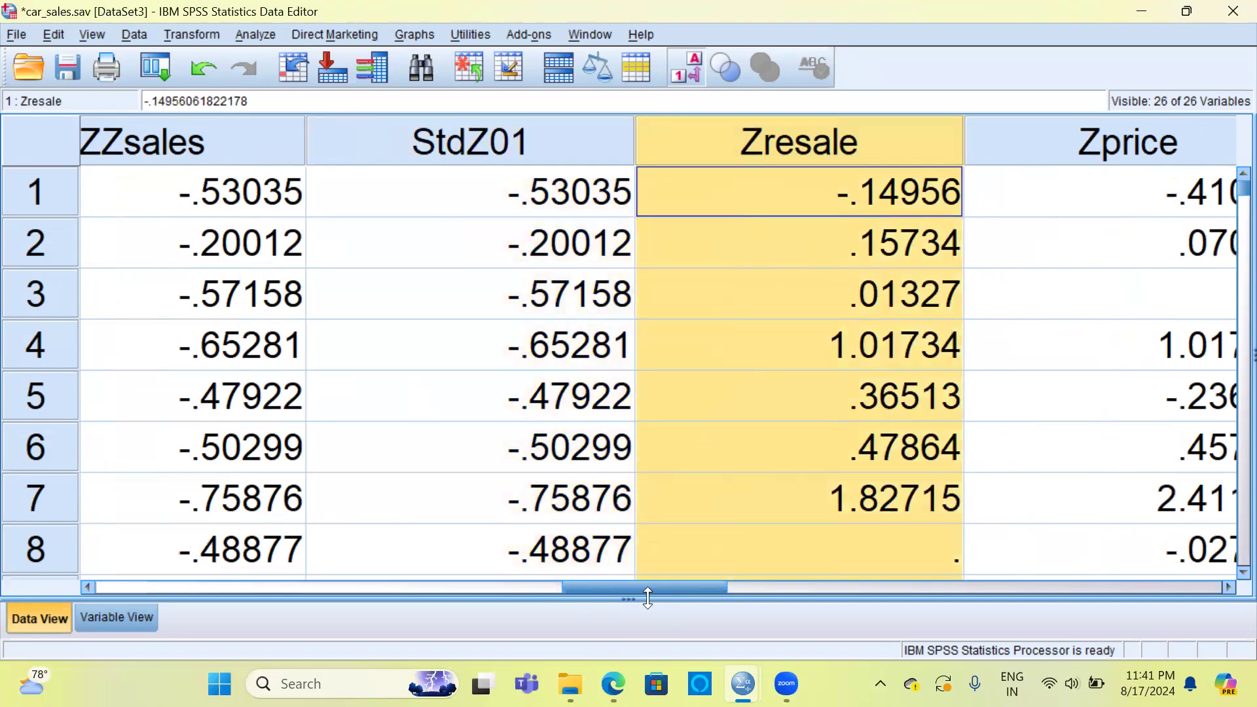
drag(640, 591, 740, 593)
click(513, 140)
click(834, 152)
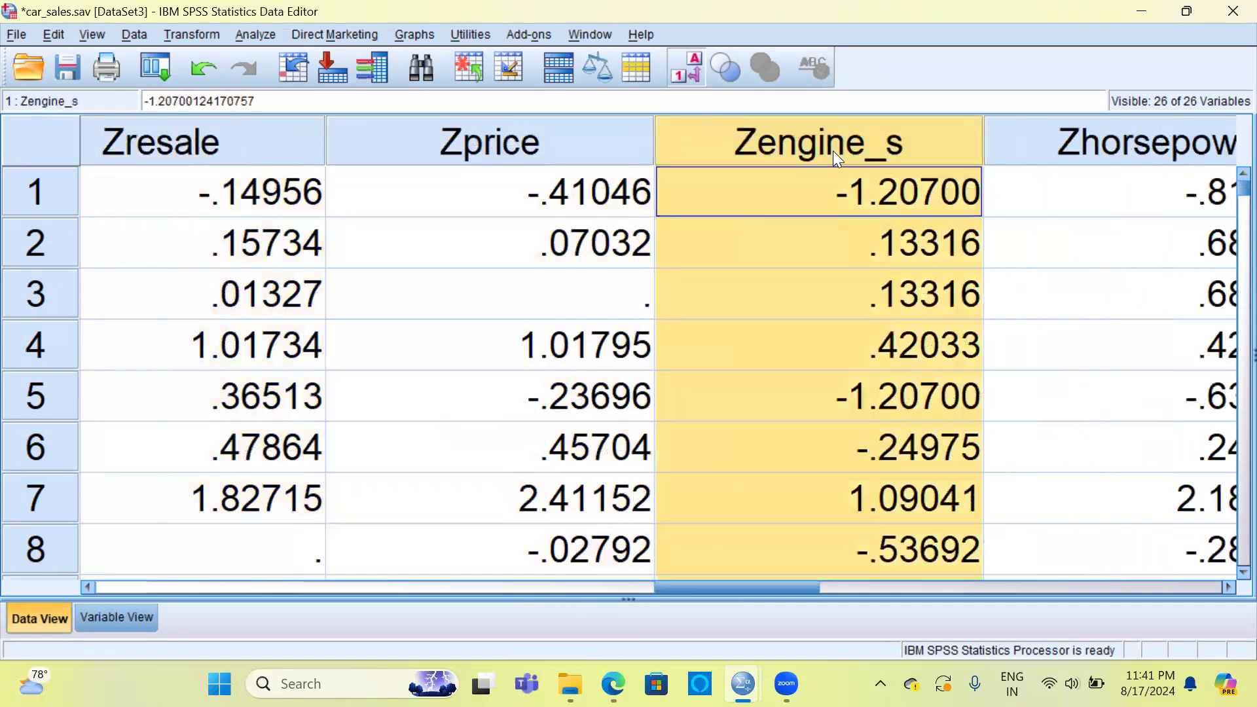
click(1093, 145)
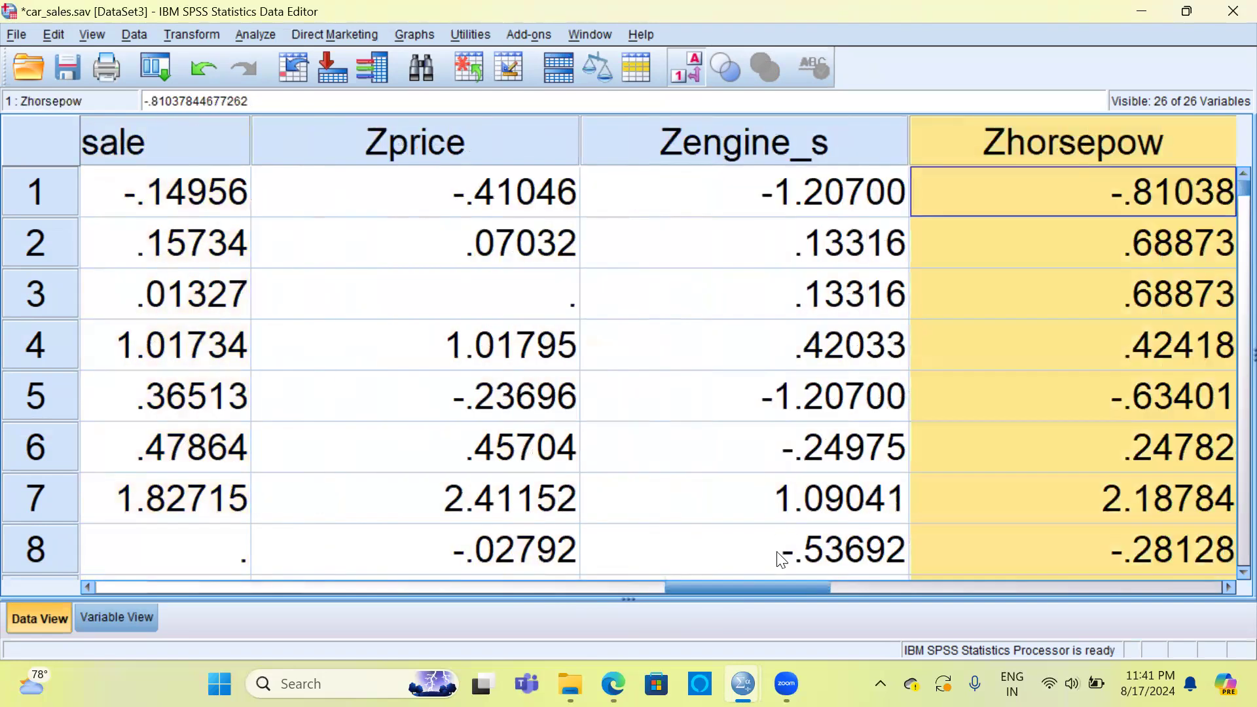
drag(755, 593, 1025, 610)
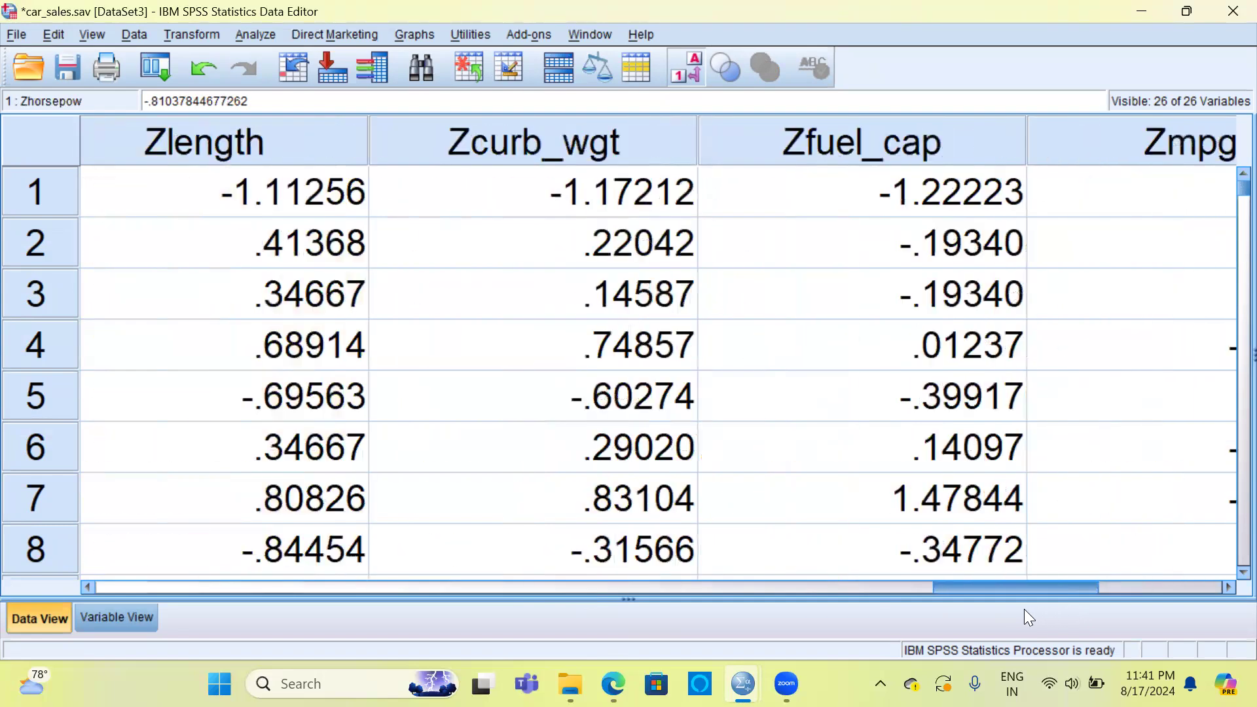